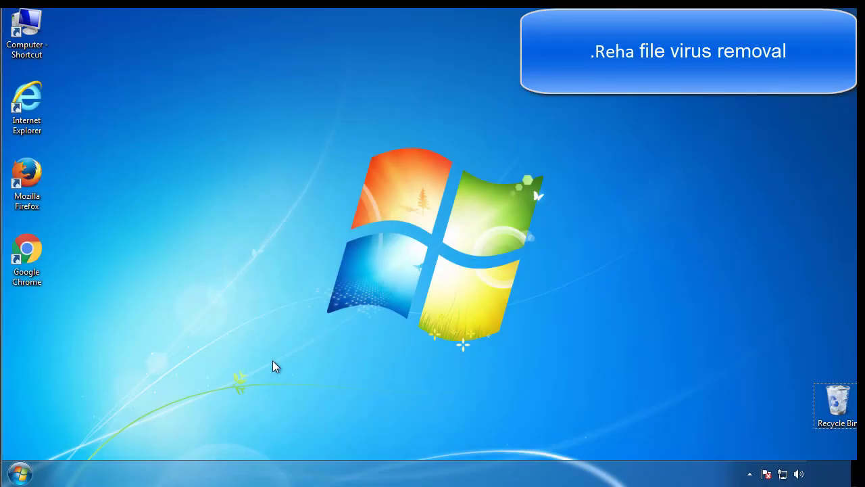
# Step: Run msconfig, check Safe boot (Minimal) on the Boot tab, confirm and restart now
pyautogui.click(20, 473)
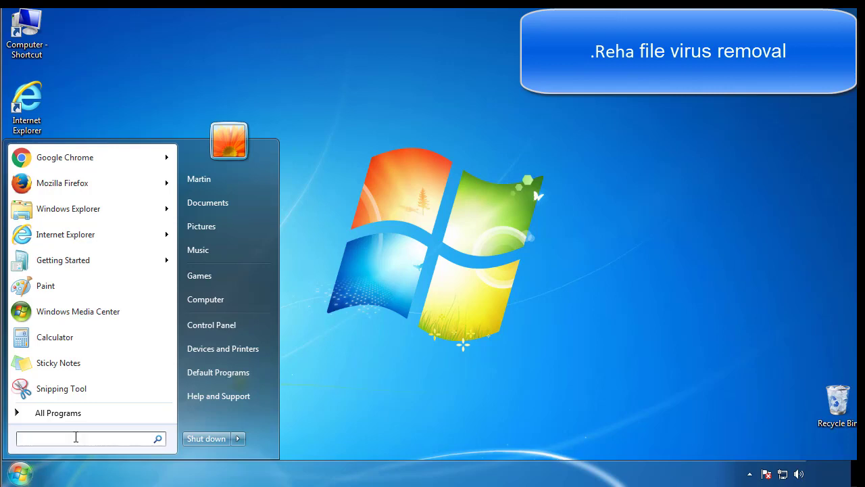
pyautogui.write('msconfig')
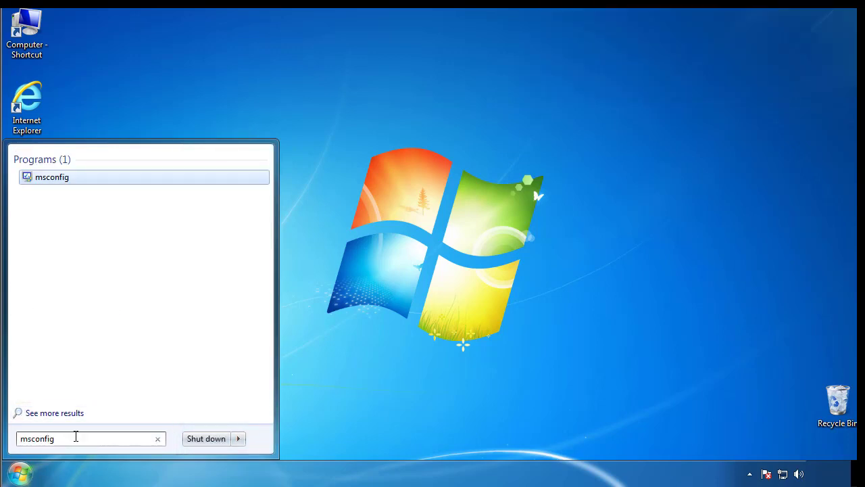
pyautogui.press('Return')
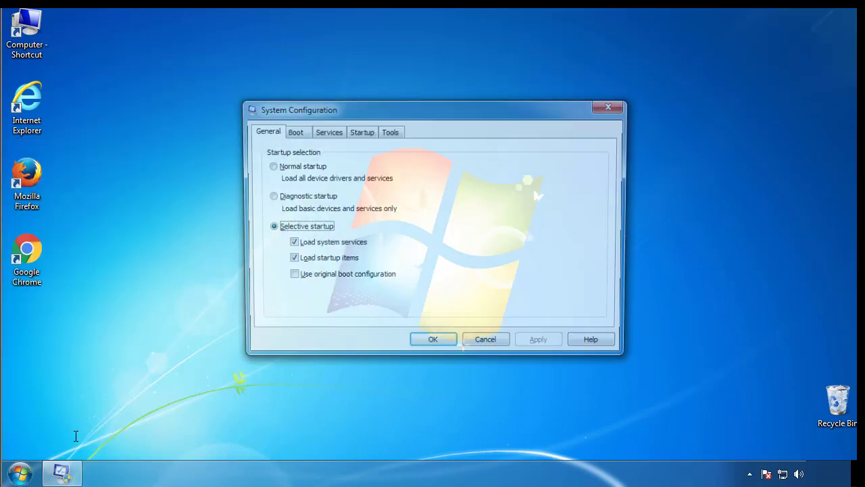
pyautogui.click(292, 131)
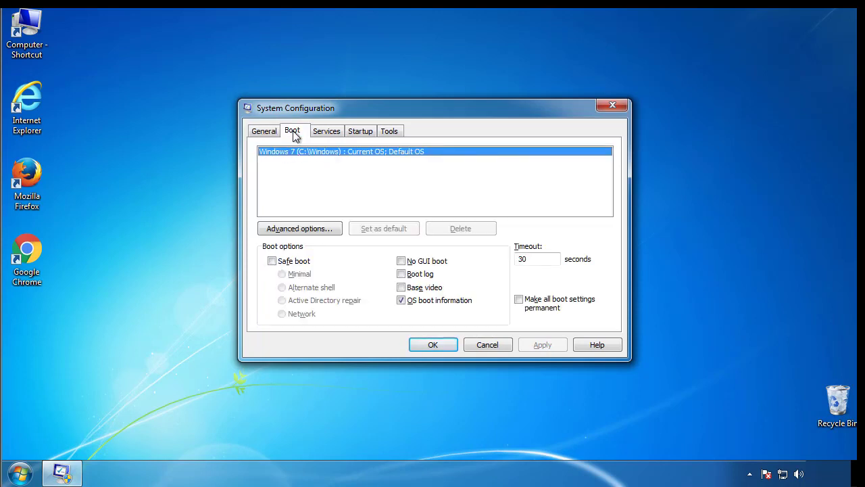
pyautogui.click(271, 261)
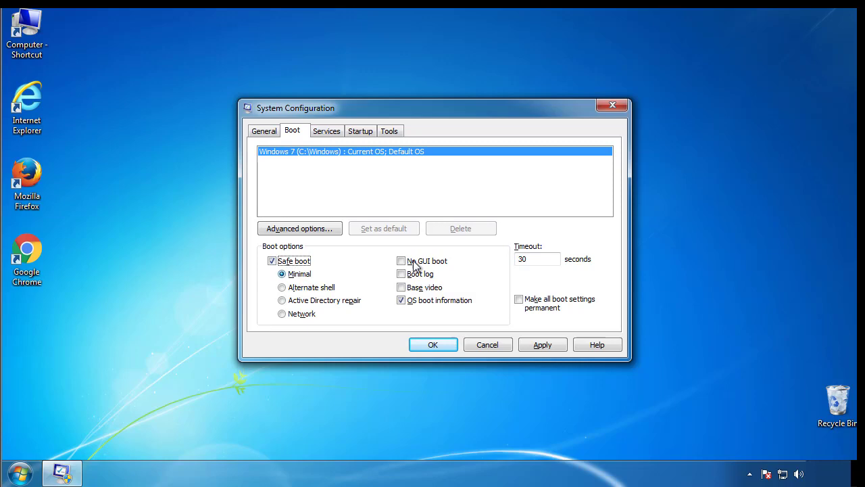
pyautogui.click(439, 346)
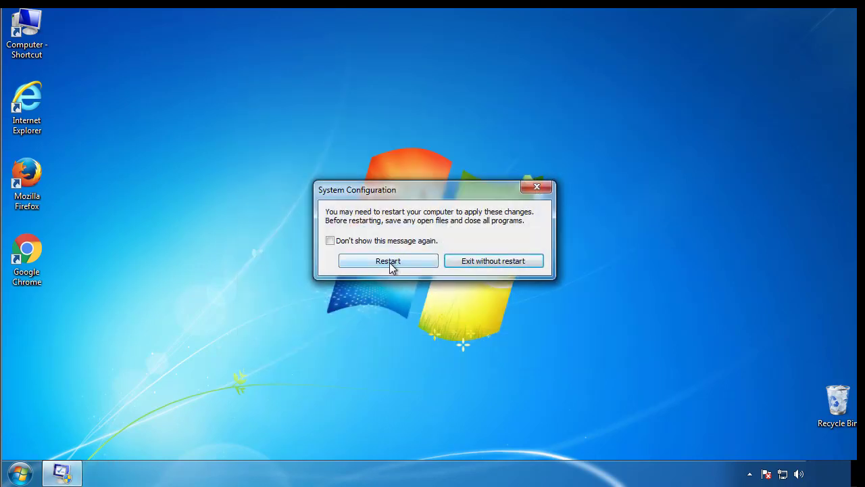
pyautogui.click(392, 264)
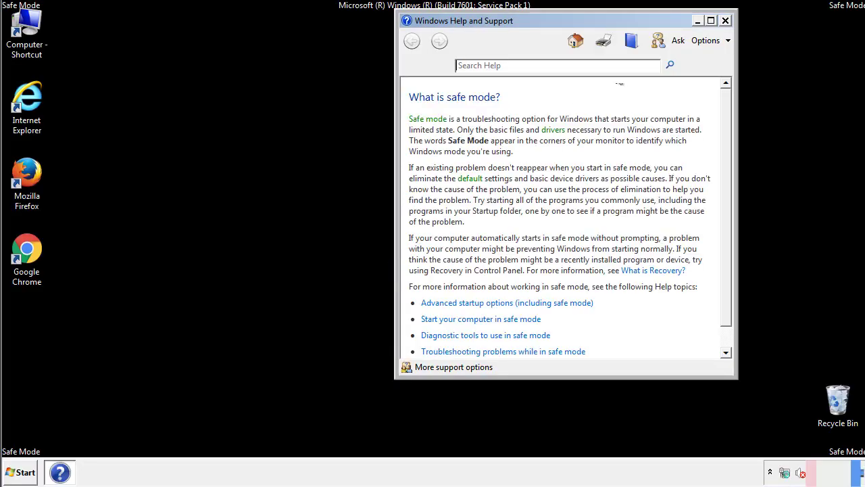
# Step: Close Help and set Folder Options to show hidden files, folders and drives
pyautogui.click(725, 21)
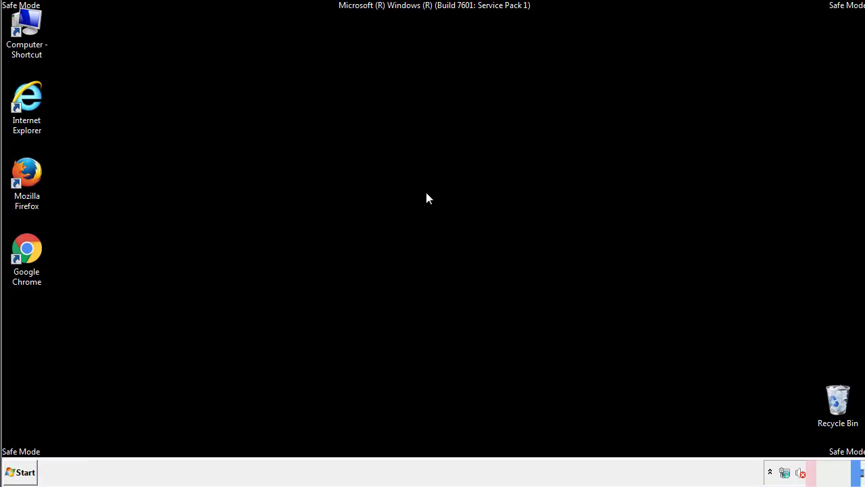
pyautogui.click(25, 471)
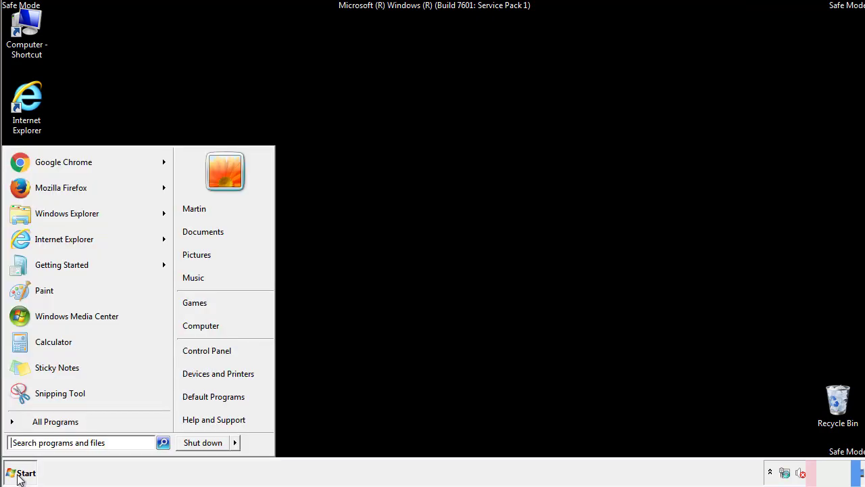
pyautogui.click(215, 348)
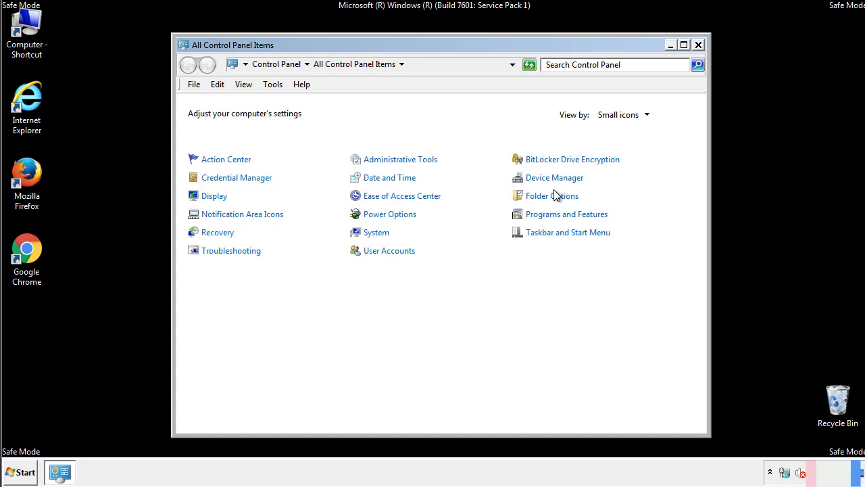
pyautogui.click(553, 196)
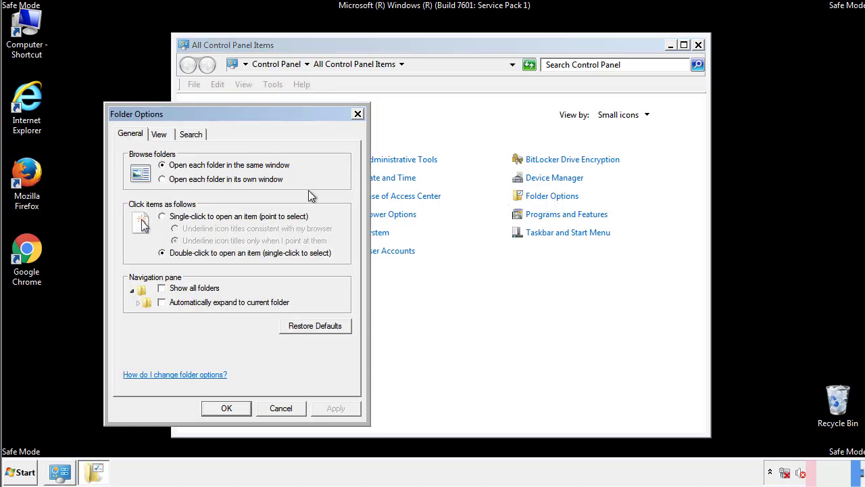
pyautogui.click(161, 136)
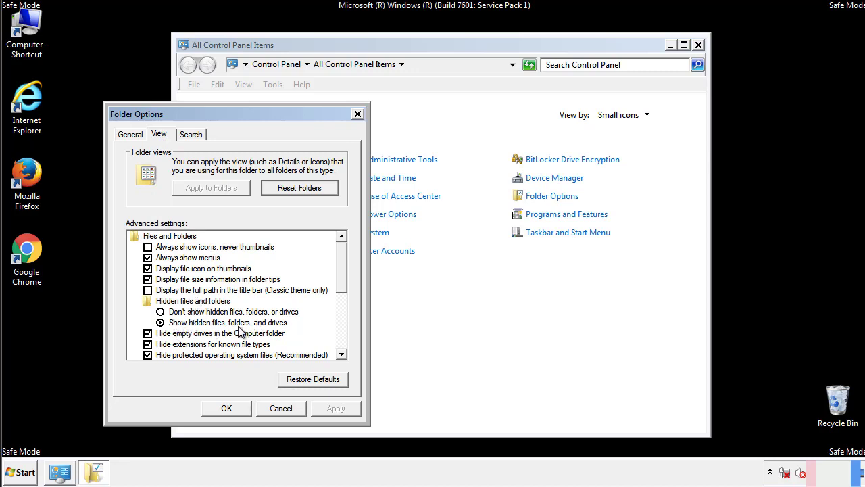
pyautogui.click(227, 407)
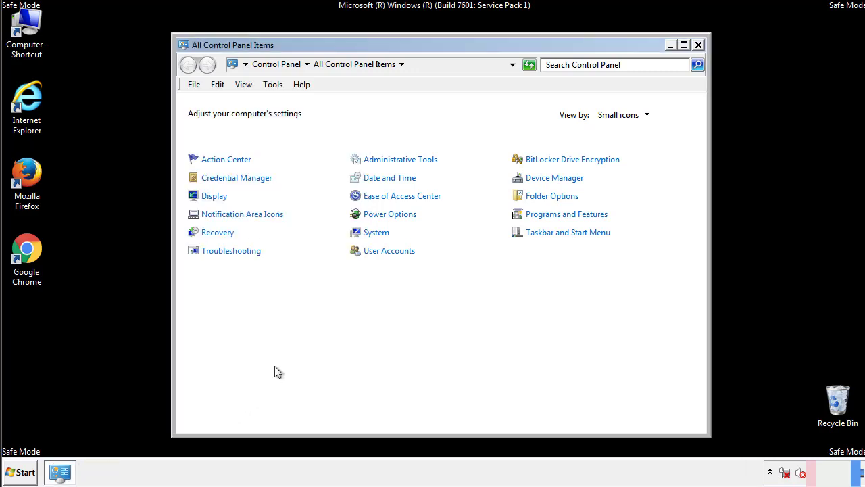
# Step: Close Control Panel and browse from Computer into C:\Windows
pyautogui.click(698, 45)
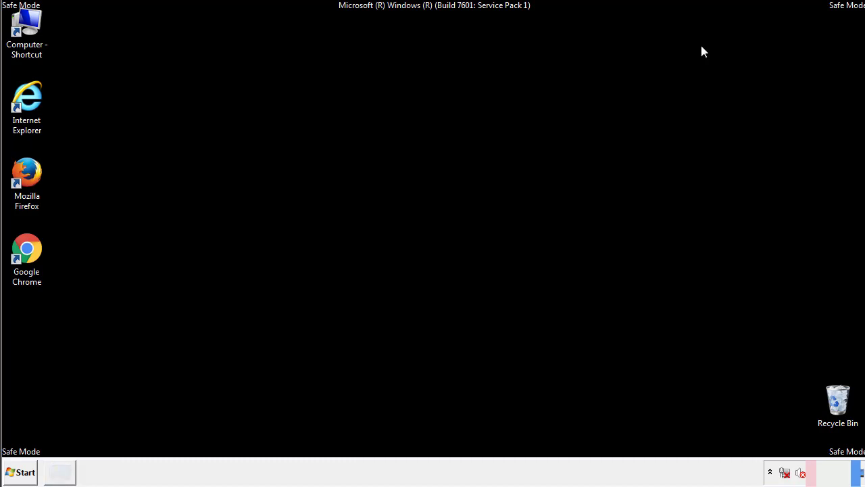
pyautogui.doubleClick(35, 23)
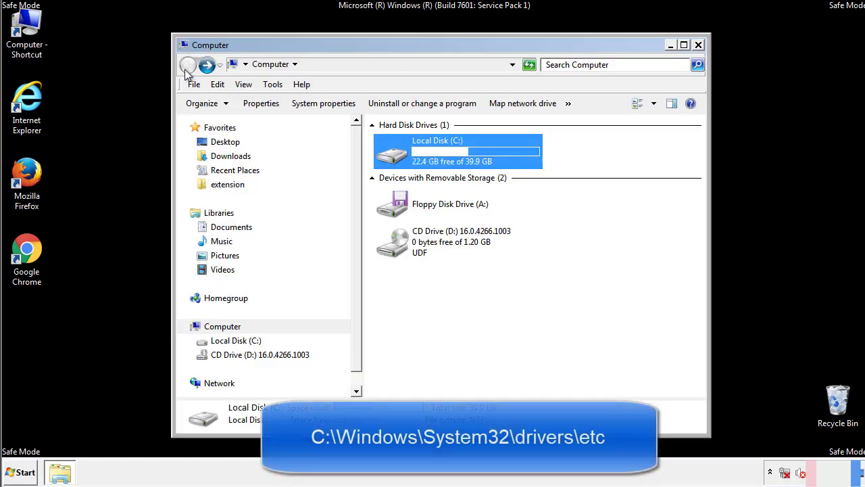
pyautogui.doubleClick(396, 157)
pyautogui.click(395, 249)
pyautogui.doubleClick(395, 249)
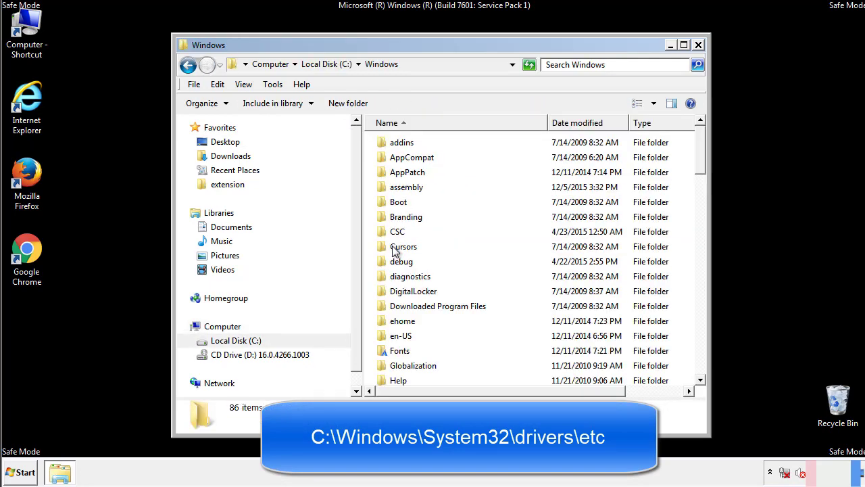
pyautogui.scroll(-2, 398, 304)
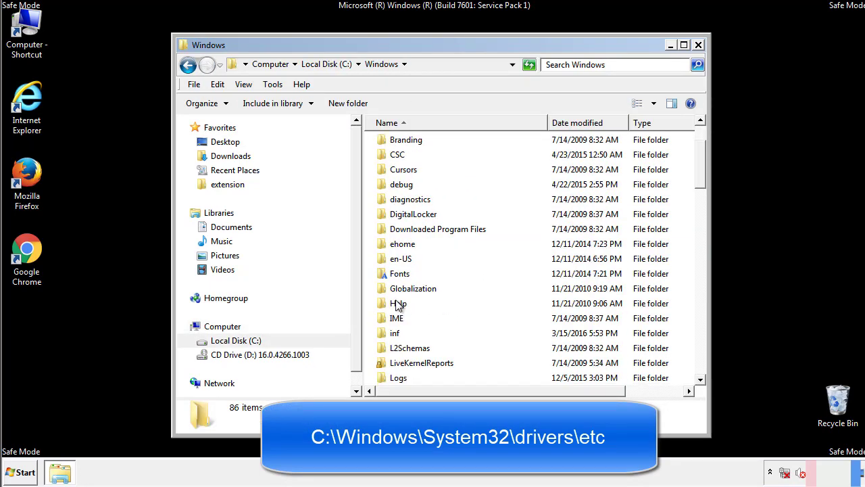
pyautogui.scroll(-7, 398, 306)
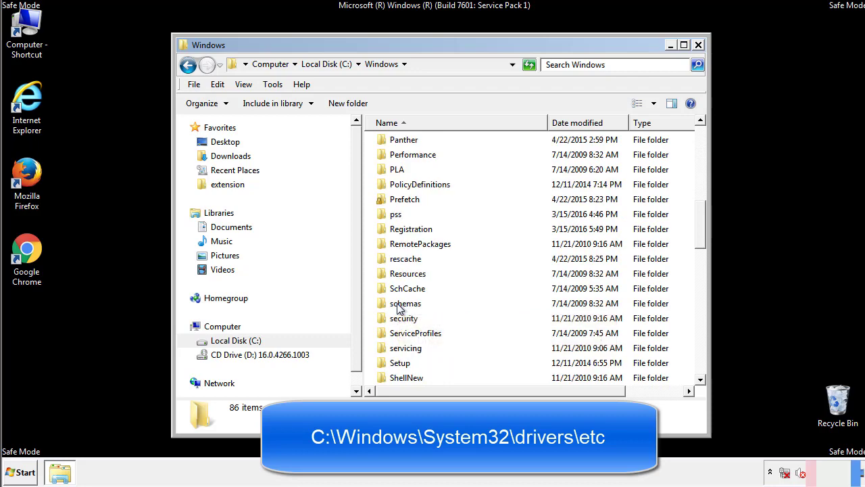
pyautogui.scroll(-2, 399, 305)
# Step: Go into System32\drivers\etc and open the hosts file to get the Open with choice
pyautogui.doubleClick(409, 349)
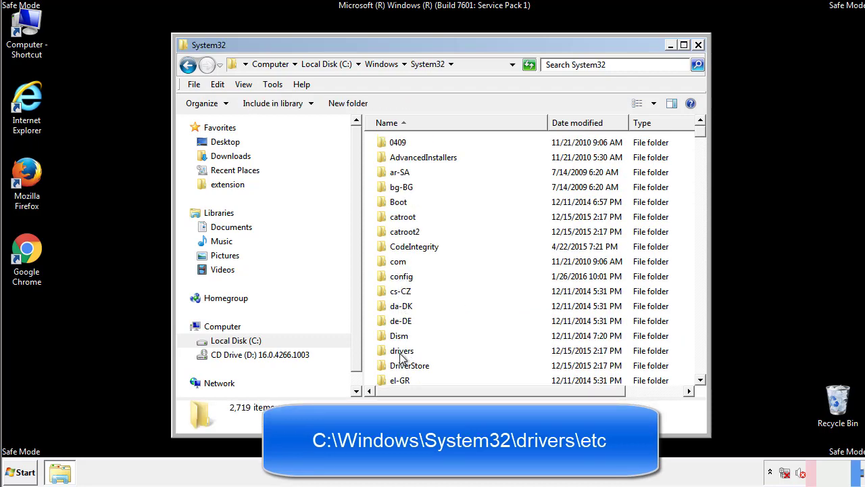
pyautogui.doubleClick(402, 351)
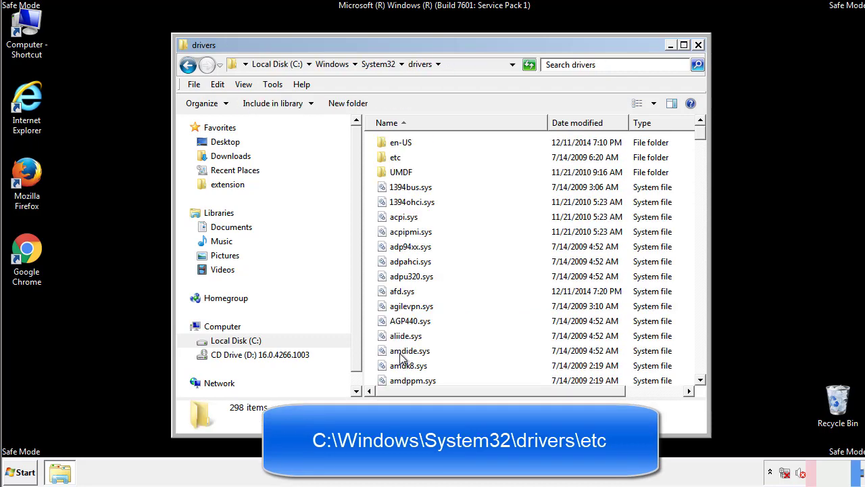
pyautogui.doubleClick(395, 158)
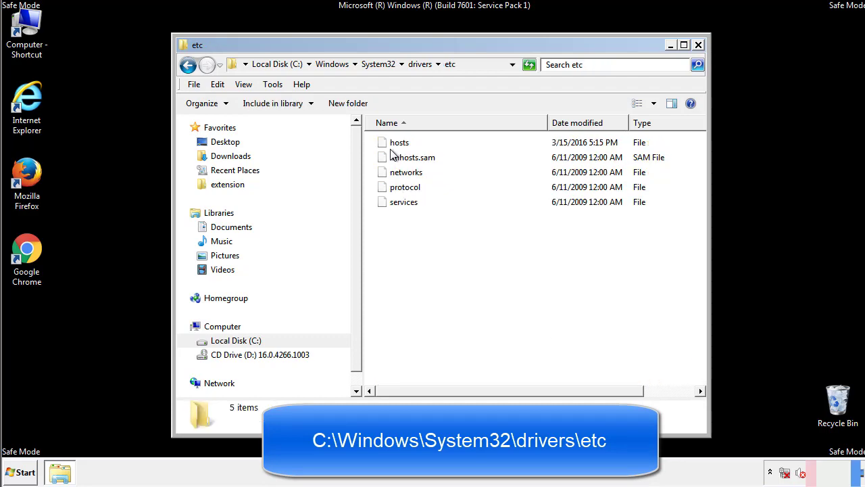
pyautogui.doubleClick(393, 143)
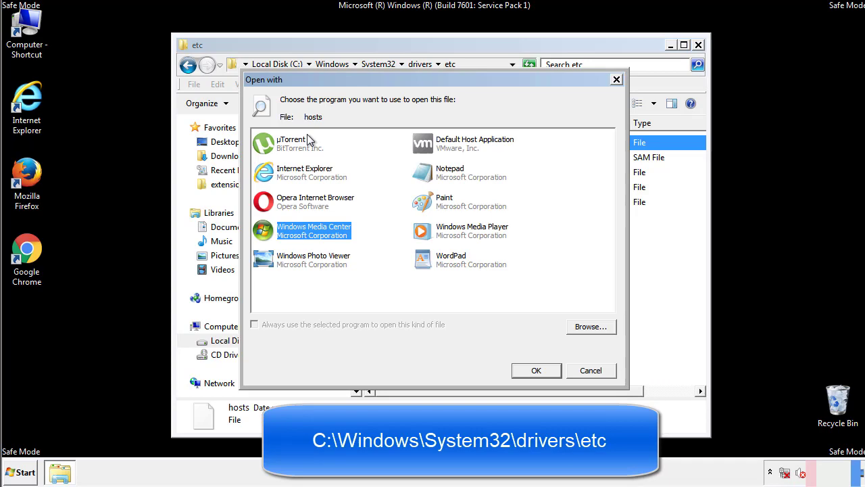
# Step: Open the hosts file in Notepad and bring its window fully into view
pyautogui.click(438, 177)
pyautogui.click(533, 369)
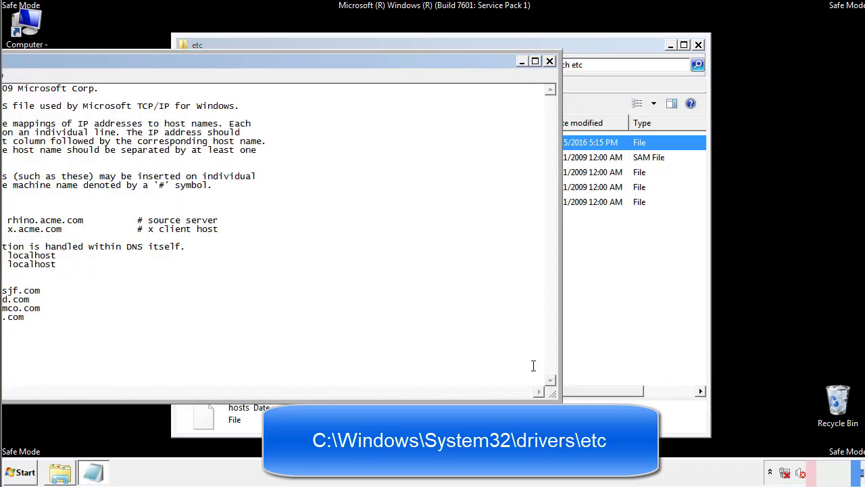
pyautogui.moveTo(353, 60); pyautogui.dragTo(551, 74)
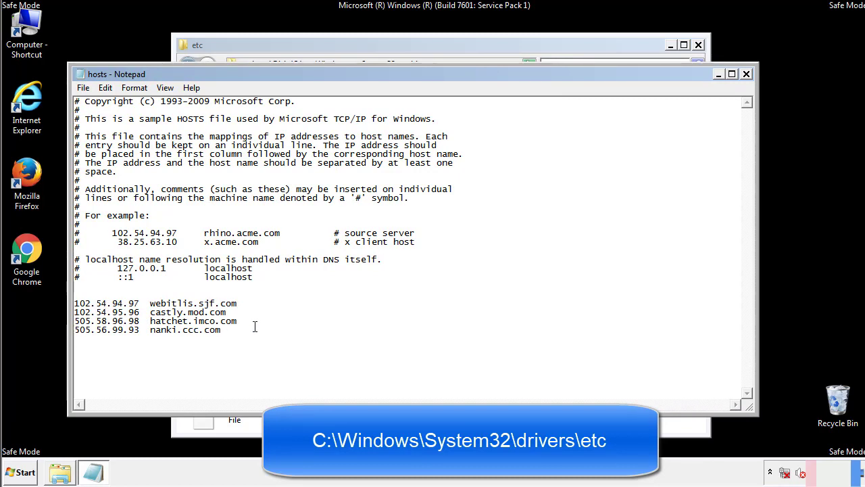
# Step: Delete the four suspicious IP/host lines at the bottom and save hosts on closing
pyautogui.moveTo(242, 331); pyautogui.dragTo(75, 303)
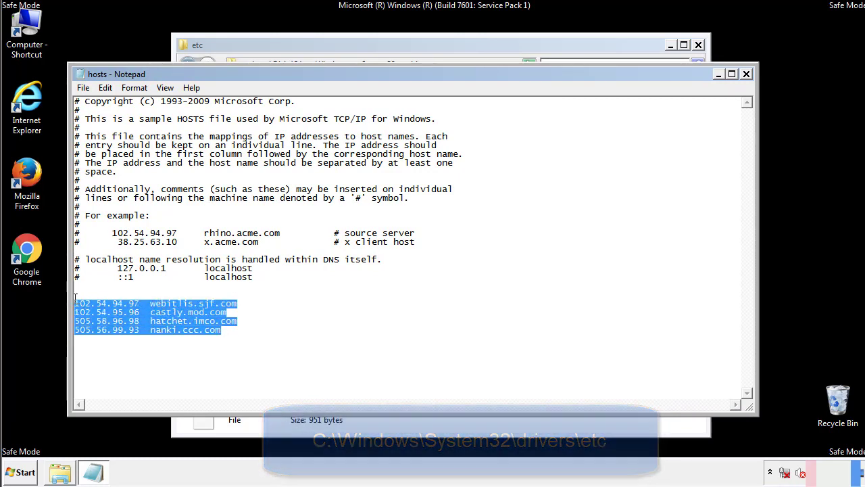
pyautogui.press('Delete')
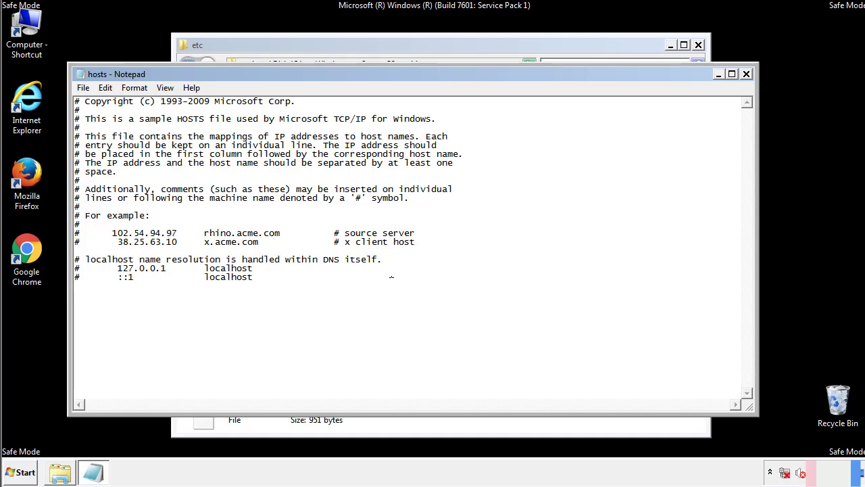
pyautogui.click(747, 74)
pyautogui.click(381, 245)
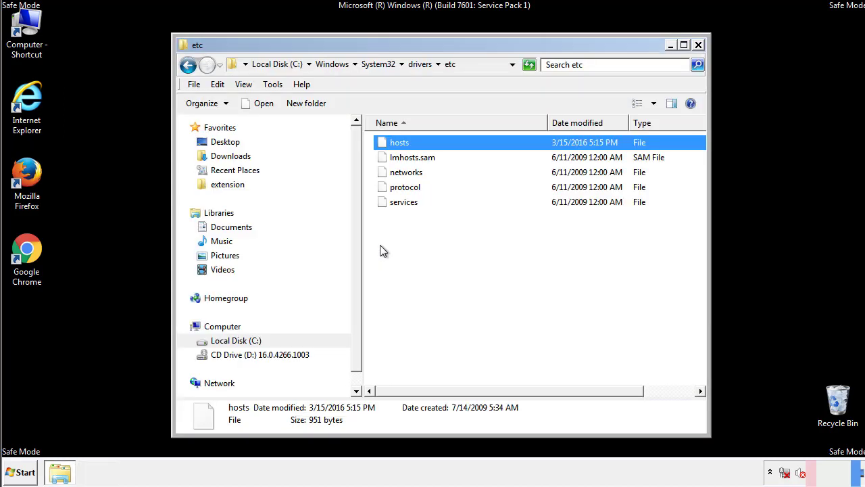
# Step: Close the etc window and open the Startup folder from All Programs
pyautogui.click(698, 46)
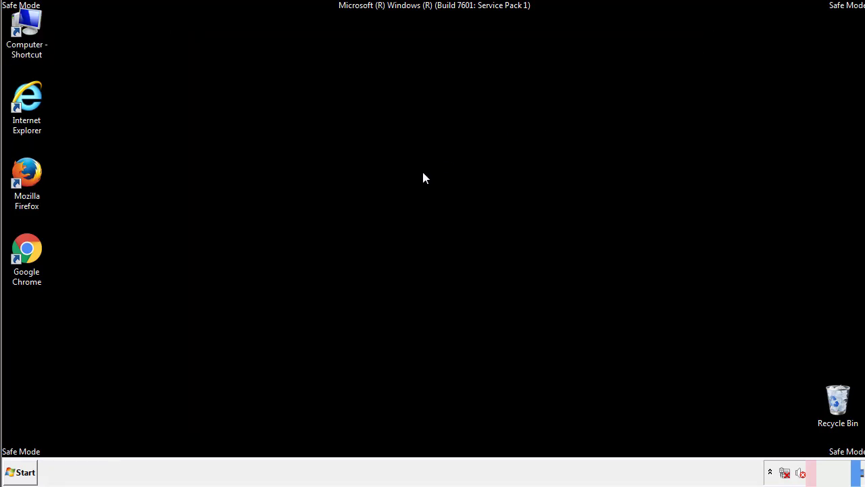
pyautogui.click(20, 472)
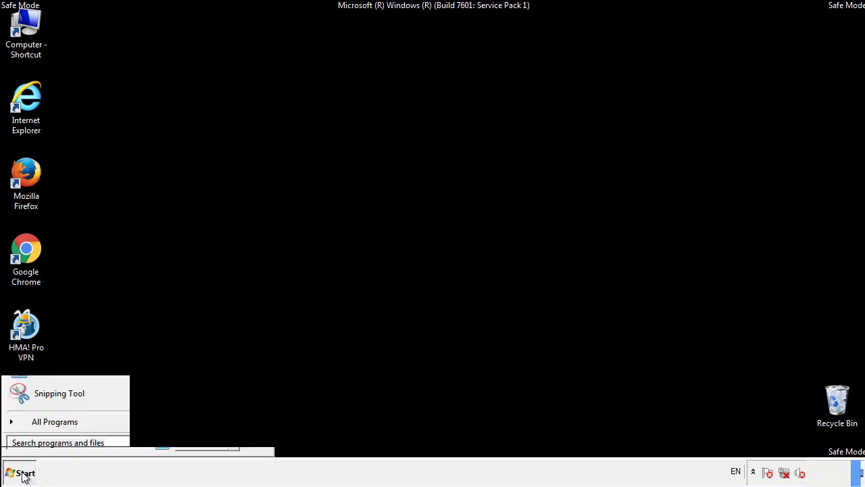
pyautogui.click(39, 427)
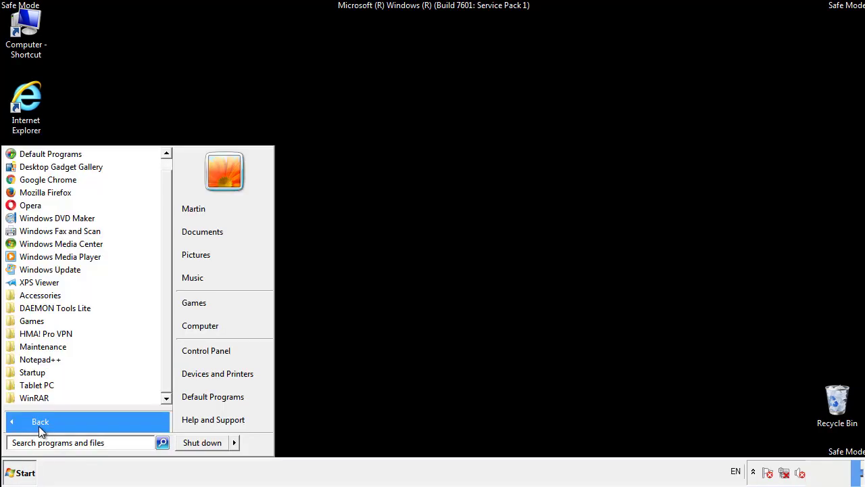
pyautogui.rightClick(37, 372)
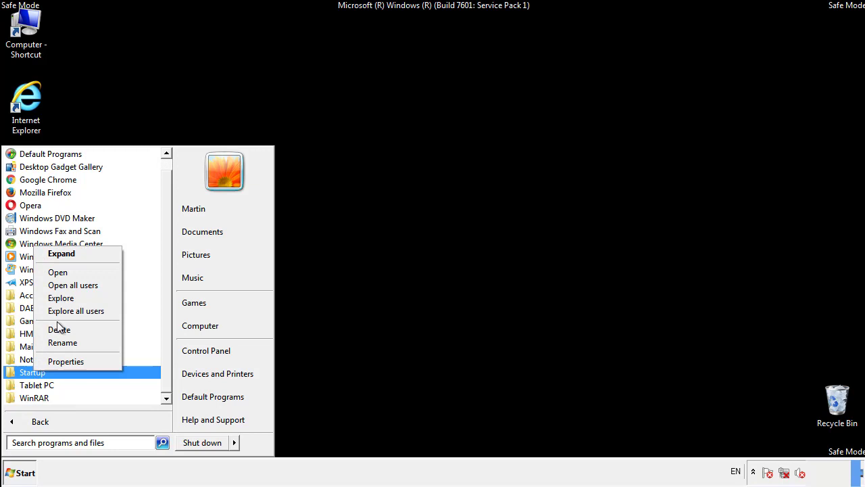
pyautogui.click(65, 271)
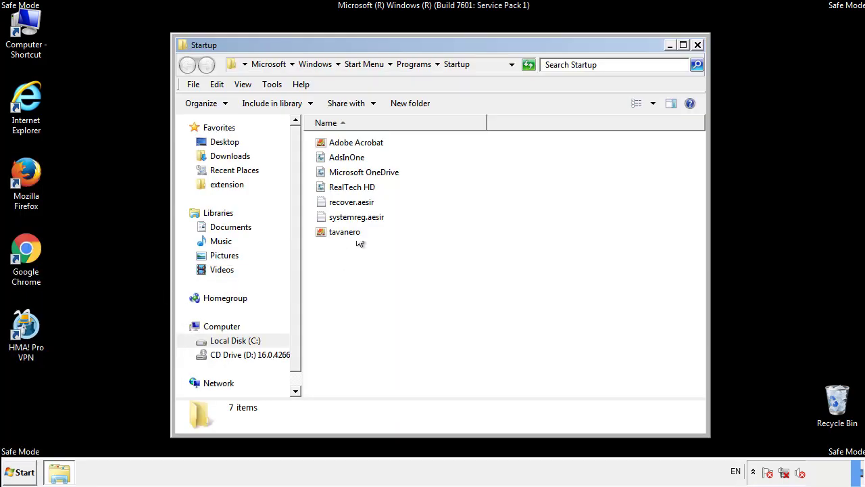
# Step: Delete AdsInOne, recover.aesir, systemreg.aesir and tavanero from Startup, then close the folder
pyautogui.click(353, 161)
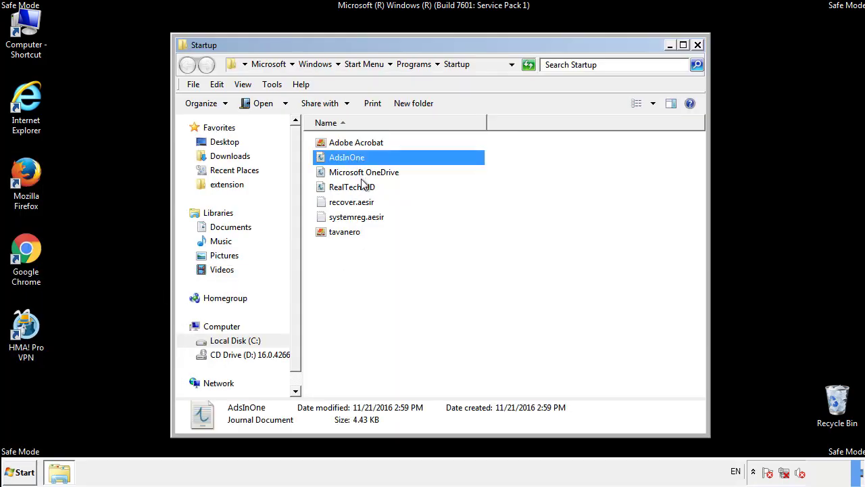
pyautogui.keyDown('ctrl'); pyautogui.click(351, 202); pyautogui.keyUp('ctrl')
pyautogui.keyDown('ctrl'); pyautogui.click(357, 217); pyautogui.keyUp('ctrl')
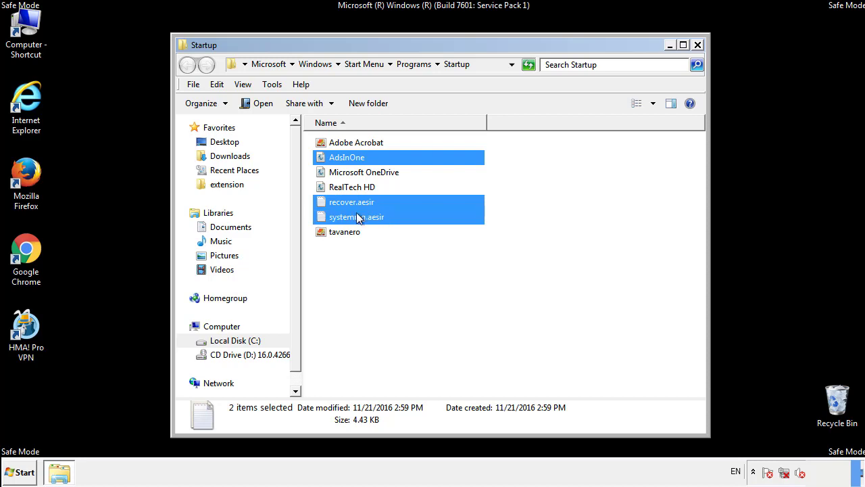
pyautogui.keyDown('ctrl'); pyautogui.click(346, 232); pyautogui.keyUp('ctrl')
pyautogui.rightClick(342, 233)
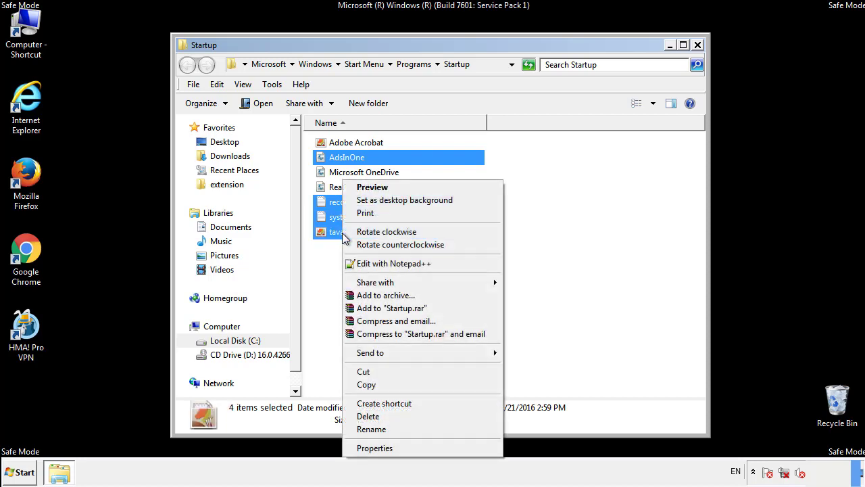
pyautogui.click(368, 416)
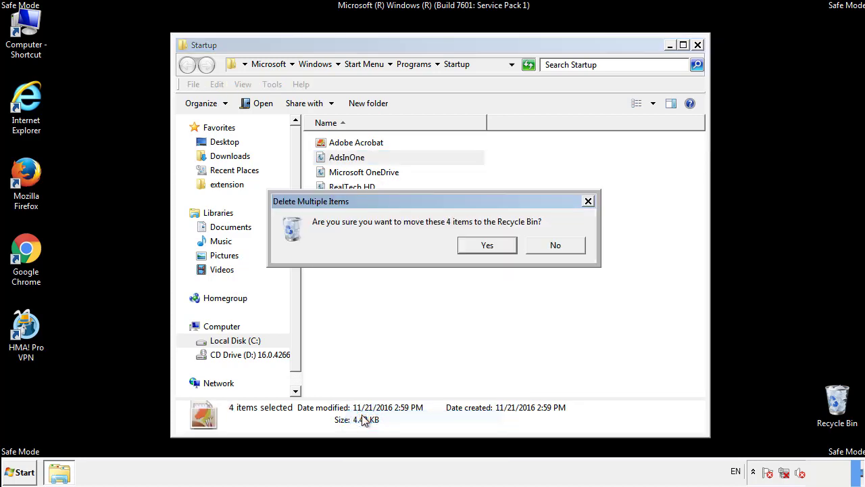
pyautogui.click(480, 247)
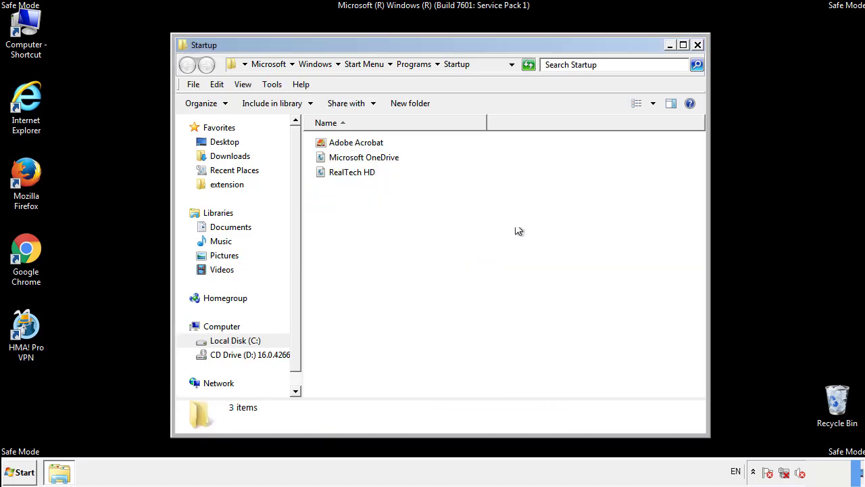
pyautogui.click(699, 48)
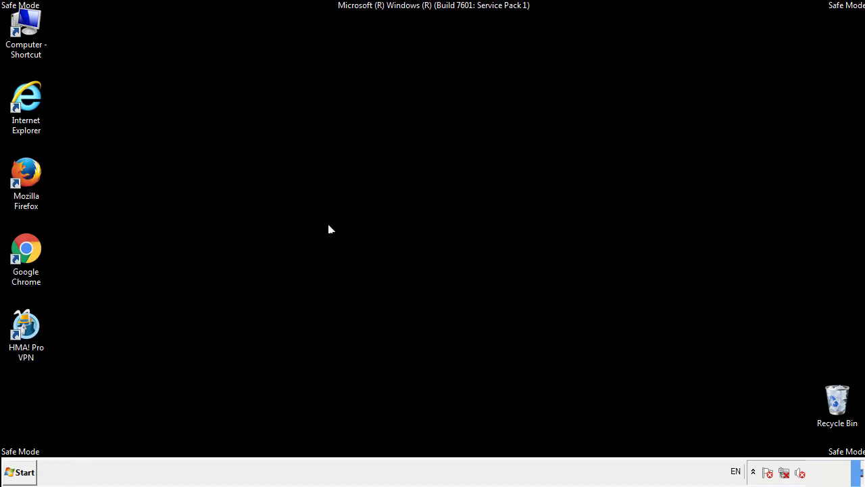
# Step: Launch regedit from the Start search
pyautogui.click(21, 475)
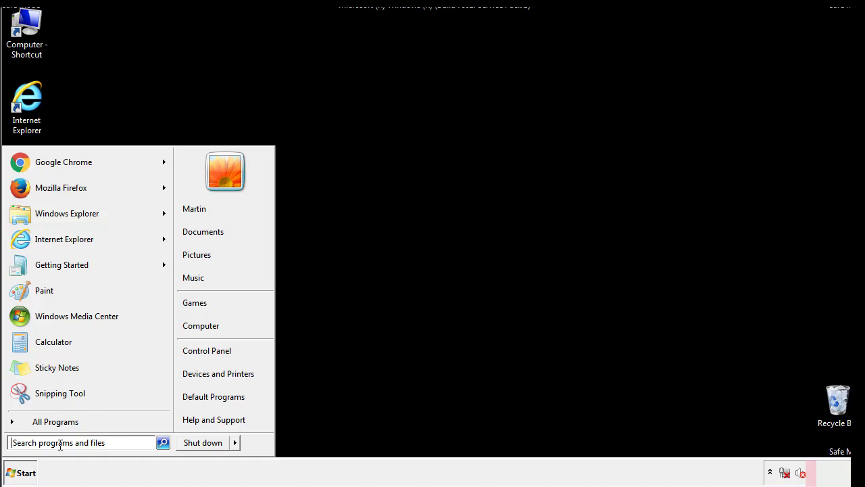
pyautogui.write('reged')
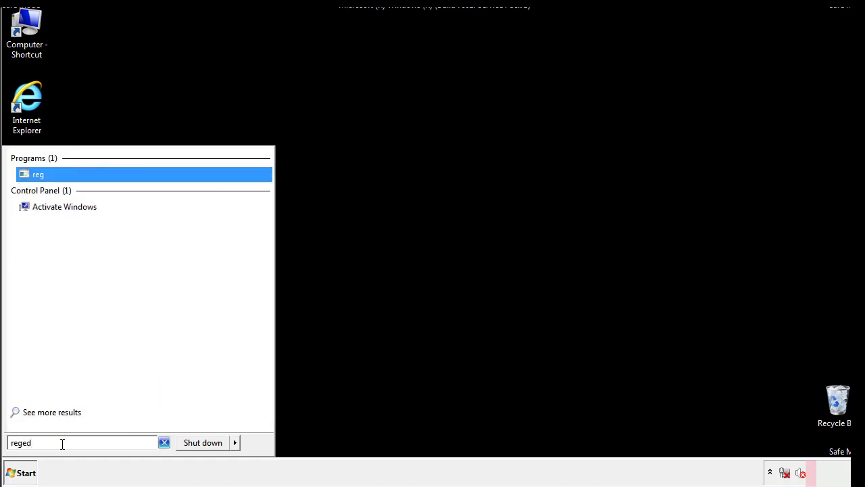
pyautogui.write('it')
pyautogui.press('Return')
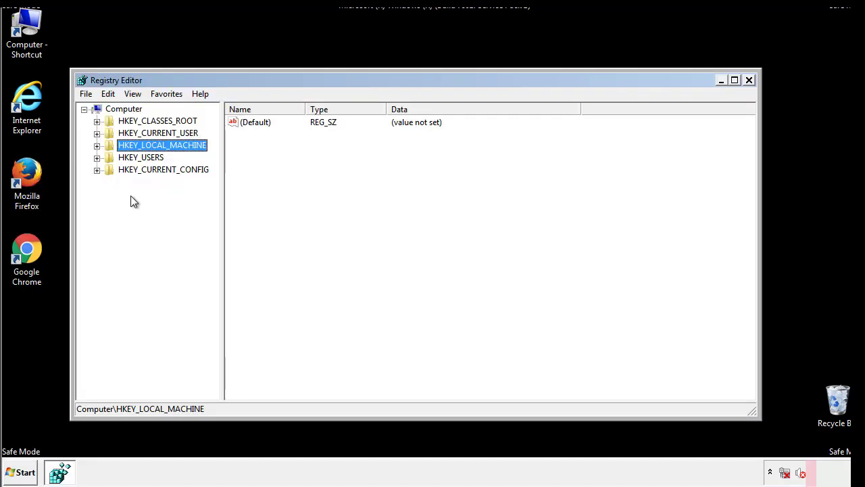
# Step: Expand HKEY_LOCAL_MACHINE\SOFTWARE\Microsoft\Windows\CurrentVersion down to the Run subkey
pyautogui.click(97, 146)
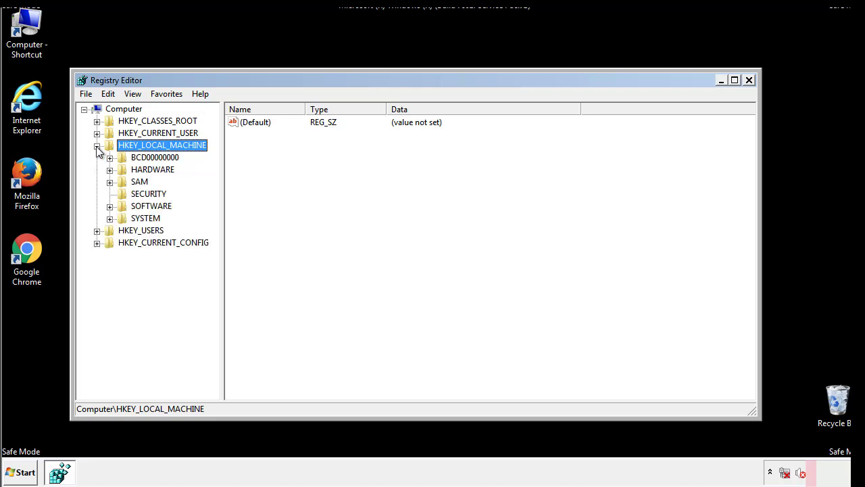
pyautogui.click(110, 206)
pyautogui.scroll(-1, 213, 200)
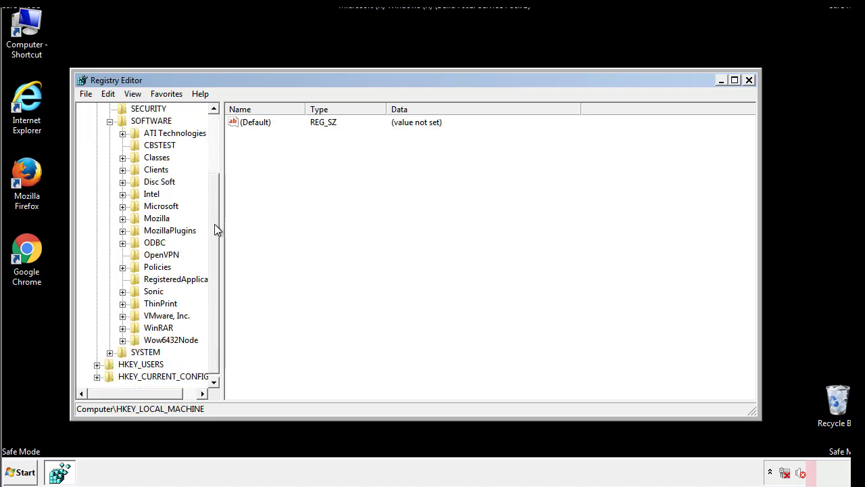
pyautogui.click(123, 207)
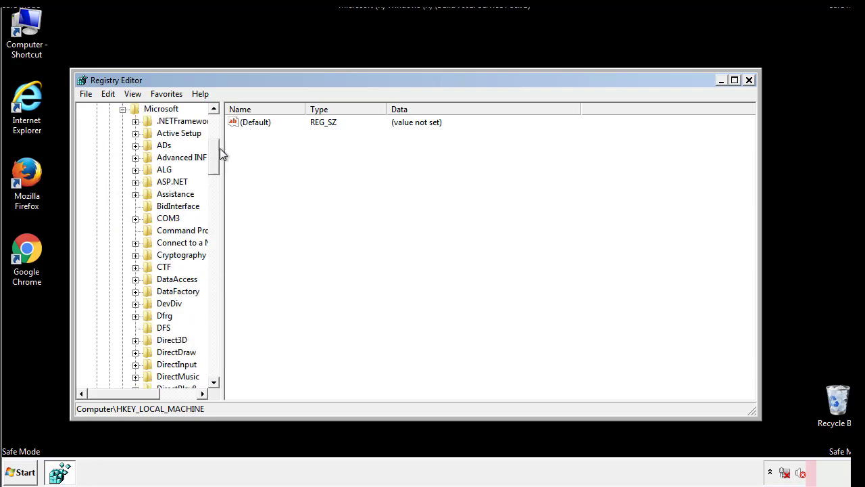
pyautogui.moveTo(216, 170)
pyautogui.mouseDown()
pyautogui.moveTo(216, 365)
pyautogui.moveTo(217, 342)
pyautogui.mouseUp()
pyautogui.click(136, 206)
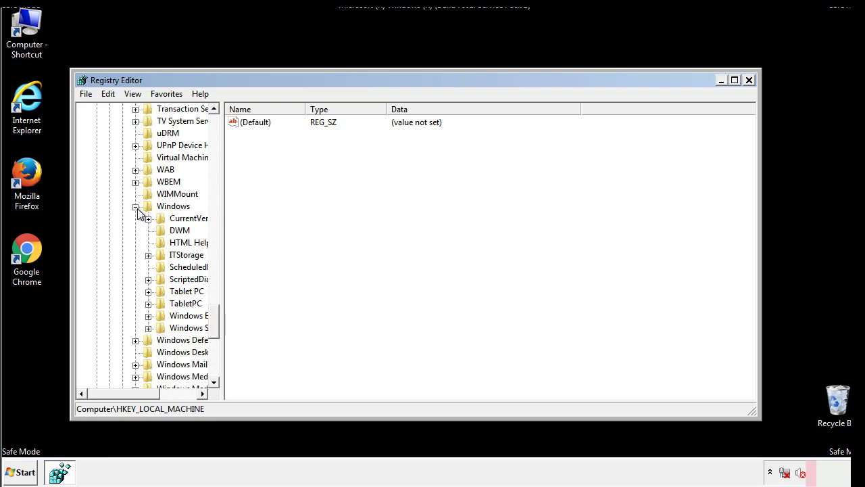
pyautogui.moveTo(119, 394); pyautogui.dragTo(138, 397)
pyautogui.click(111, 219)
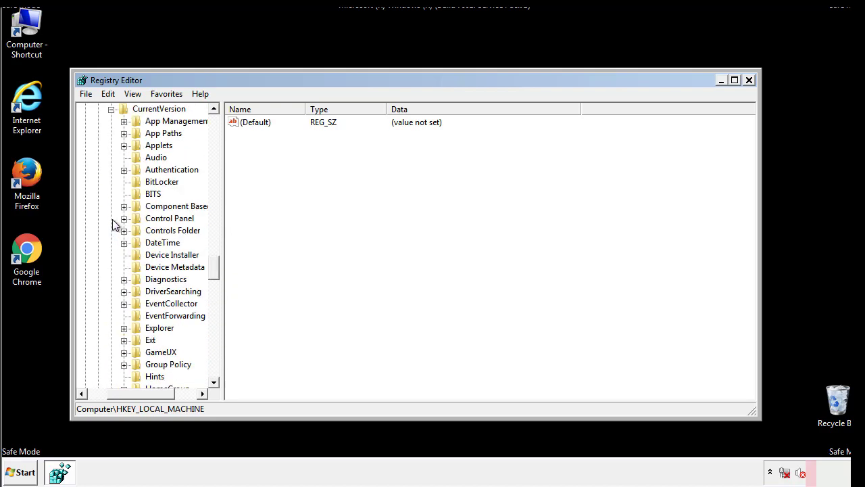
pyautogui.moveTo(220, 267); pyautogui.dragTo(214, 313)
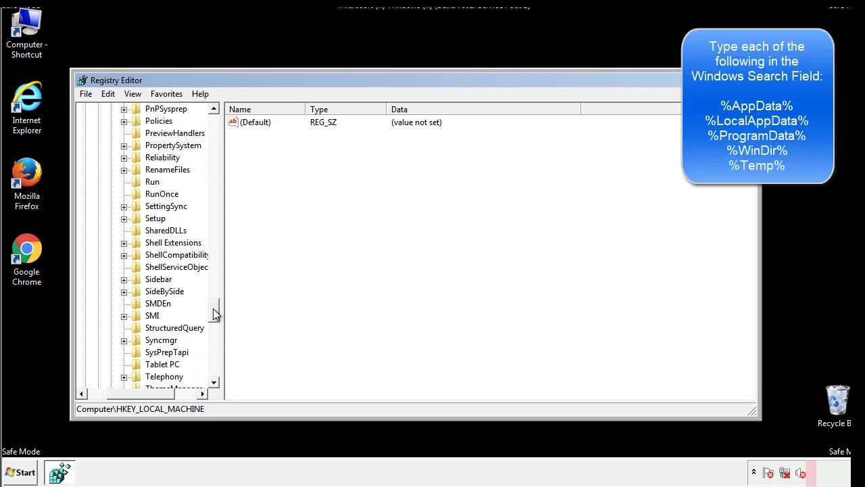
# Step: Delete the tappi.loc value from the HKLM Run key and scroll the tree back to the top
pyautogui.click(143, 182)
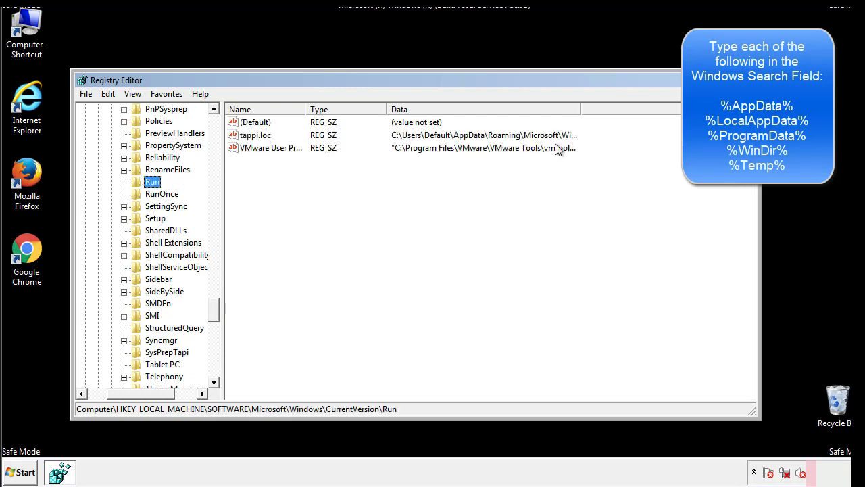
pyautogui.click(255, 137)
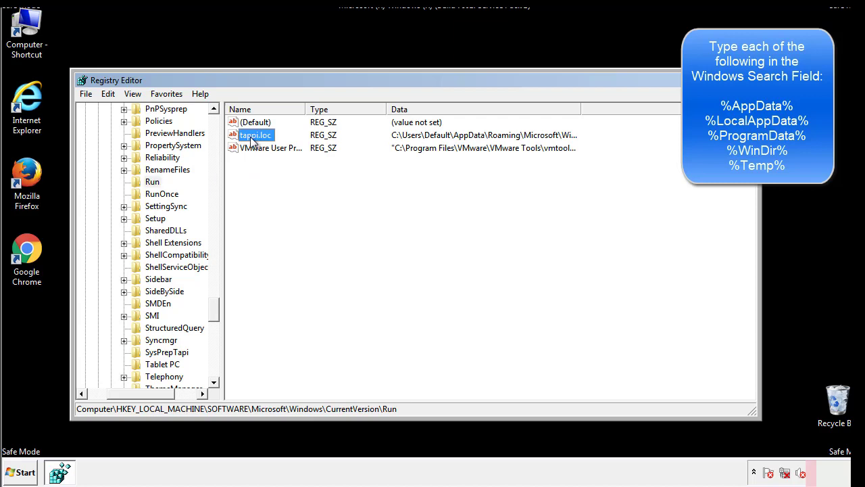
pyautogui.rightClick(251, 138)
pyautogui.click(271, 176)
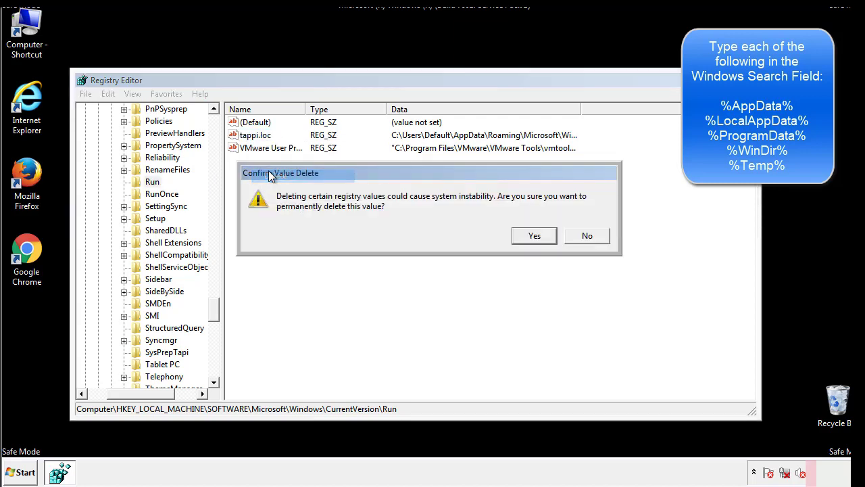
pyautogui.click(526, 236)
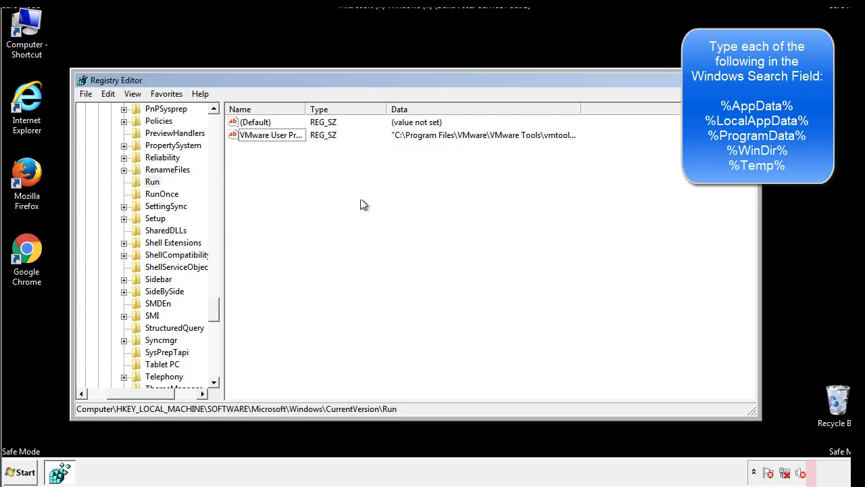
pyautogui.moveTo(215, 308); pyautogui.dragTo(215, 370)
pyautogui.moveTo(164, 392); pyautogui.dragTo(106, 402)
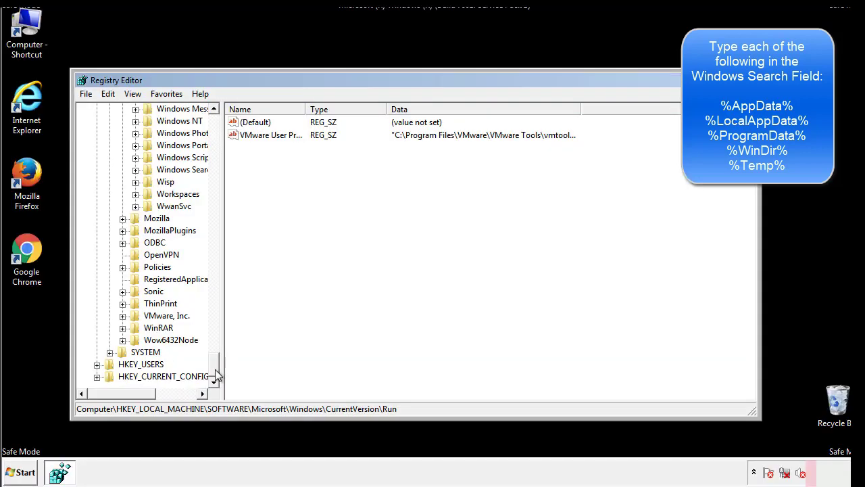
pyautogui.moveTo(216, 373); pyautogui.dragTo(220, 128)
# Step: Collapse HKEY_LOCAL_MACHINE and expand HKEY_CURRENT_USER\Software\Microsoft
pyautogui.click(96, 146)
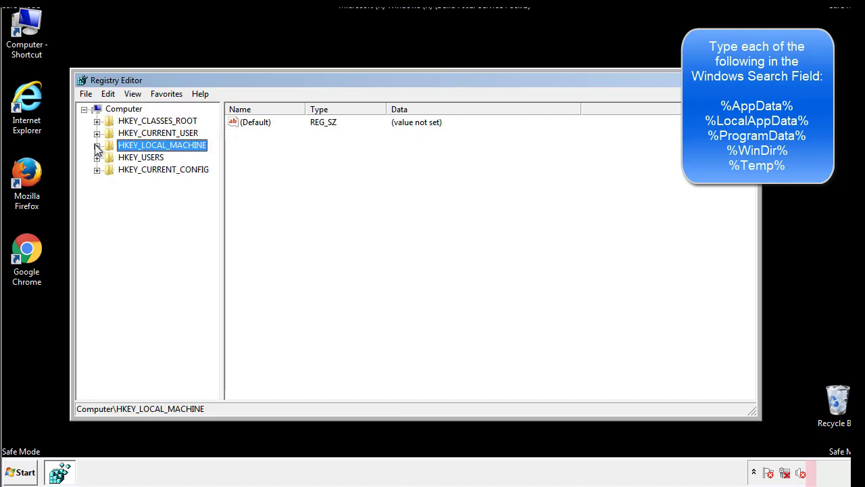
pyautogui.click(96, 134)
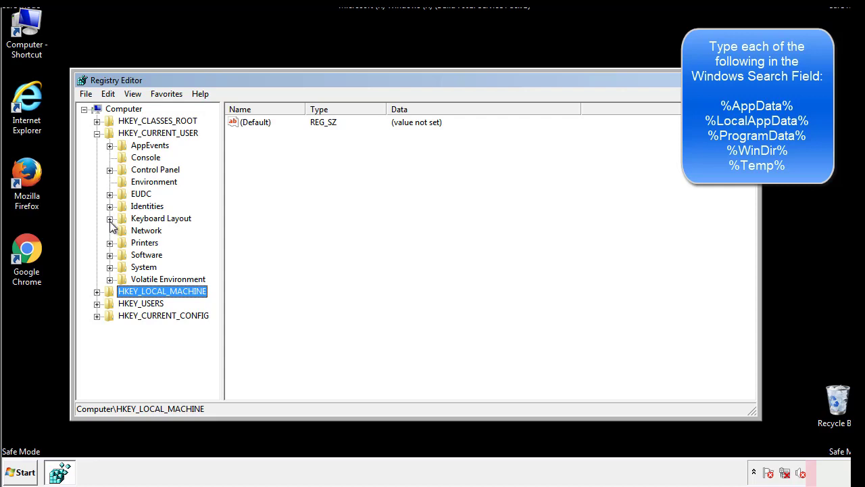
pyautogui.click(110, 255)
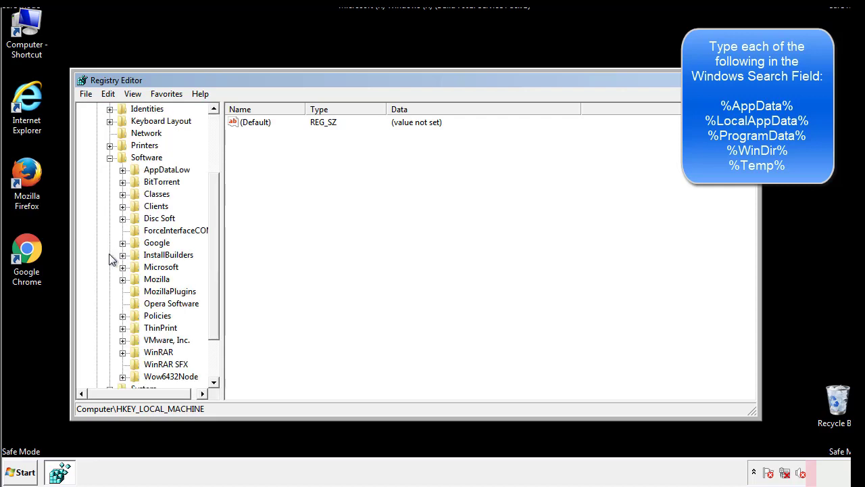
pyautogui.moveTo(212, 246); pyautogui.dragTo(212, 257)
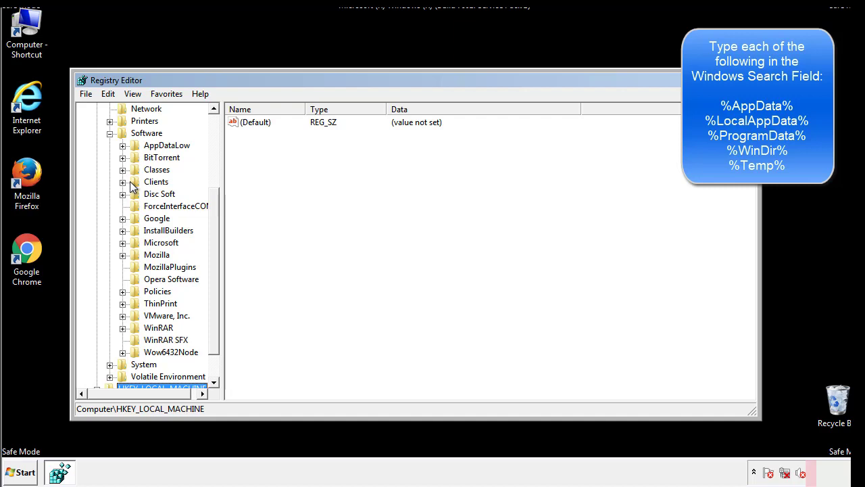
pyautogui.click(122, 247)
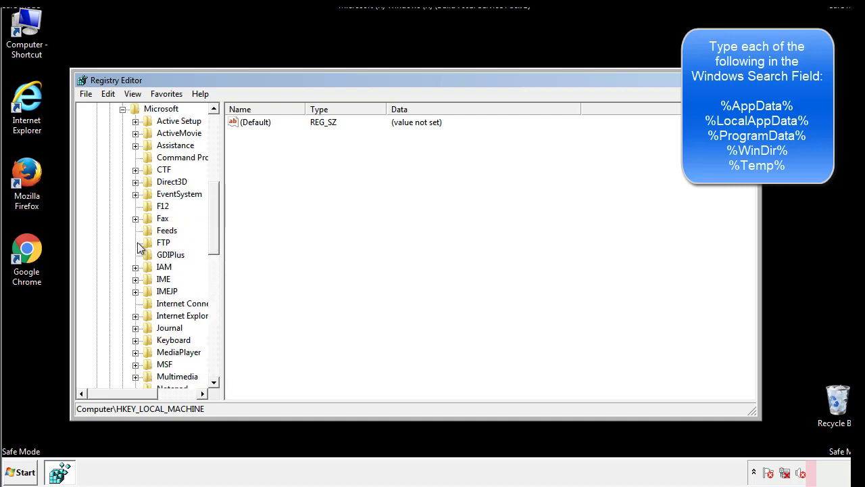
pyautogui.moveTo(212, 198); pyautogui.dragTo(213, 287)
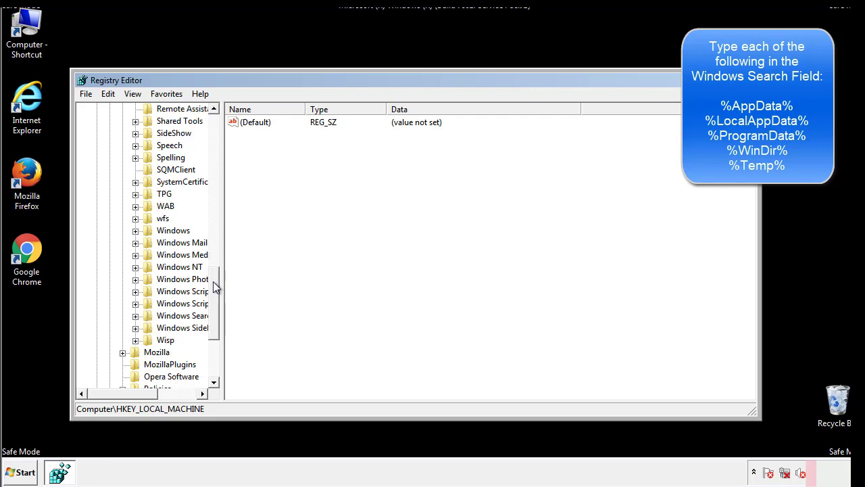
# Step: Expand Windows\CurrentVersion and view the Run key's values, showing only a DAEMON Tools entry
pyautogui.click(135, 230)
pyautogui.click(148, 243)
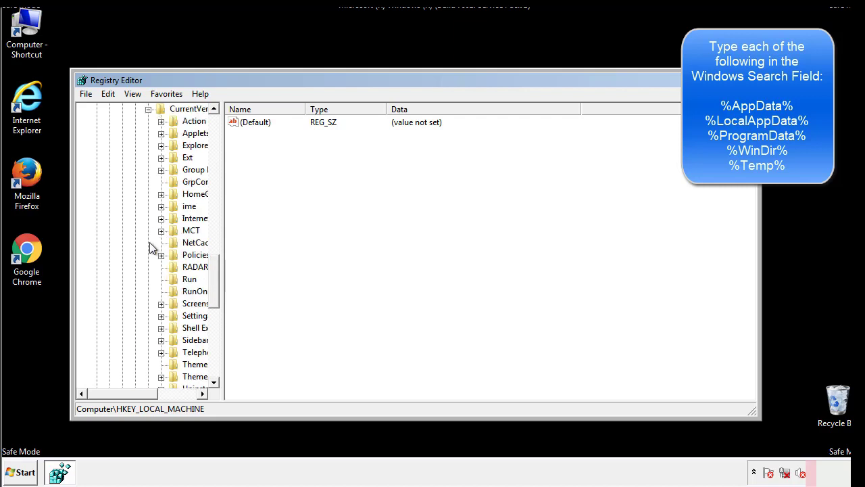
pyautogui.moveTo(131, 397); pyautogui.dragTo(152, 394)
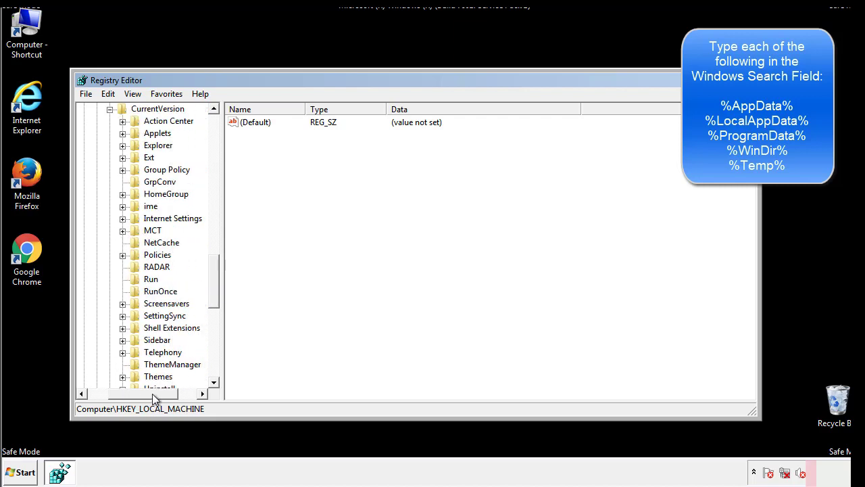
pyautogui.click(150, 279)
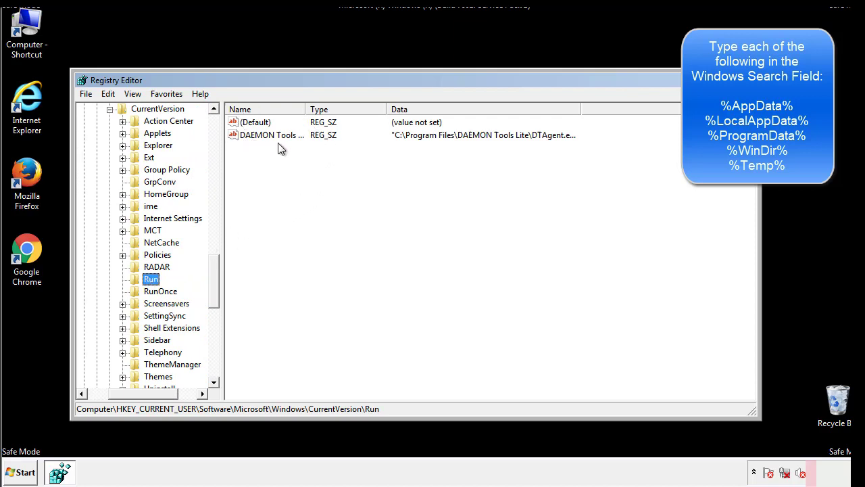
pyautogui.click(370, 159)
pyautogui.moveTo(253, 195); pyautogui.dragTo(308, 152)
pyautogui.moveTo(143, 391); pyautogui.dragTo(127, 392)
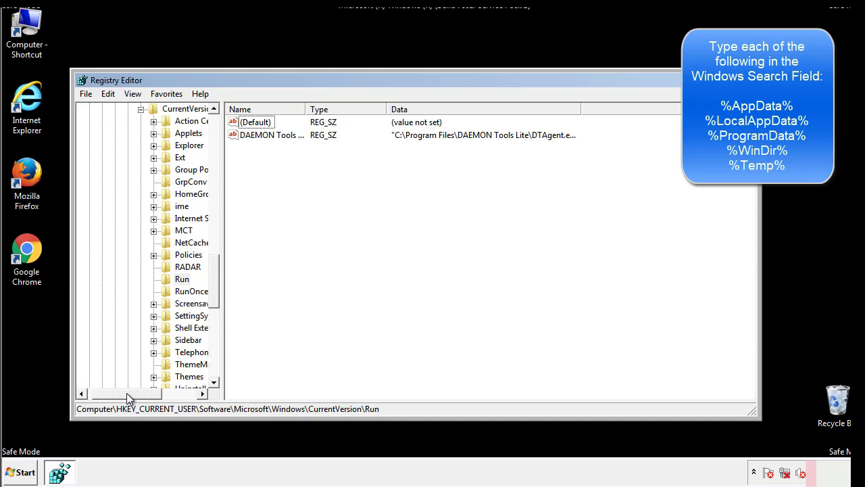
pyautogui.moveTo(219, 295); pyautogui.dragTo(214, 282)
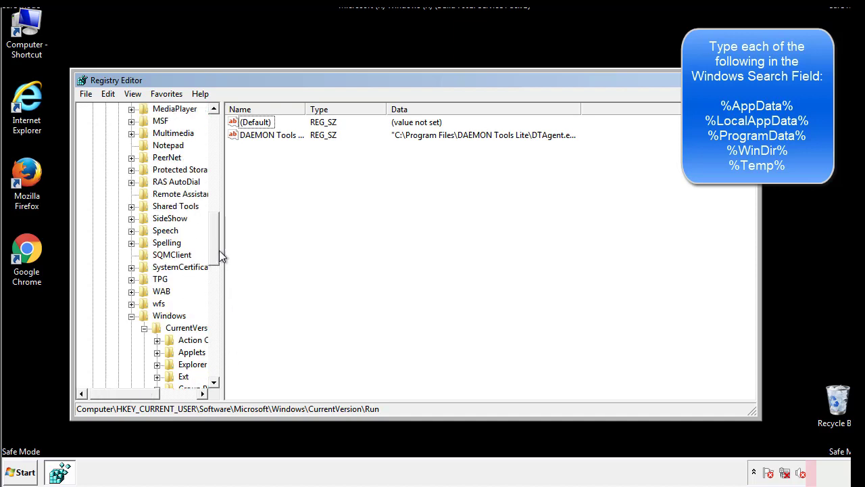
# Step: Collapse the Windows key and search the registry for %temp%
pyautogui.click(132, 316)
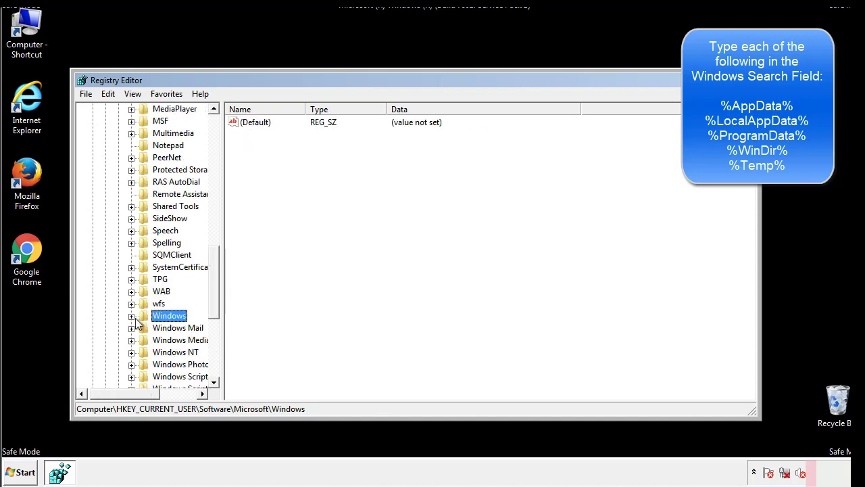
pyautogui.moveTo(217, 301); pyautogui.dragTo(217, 167)
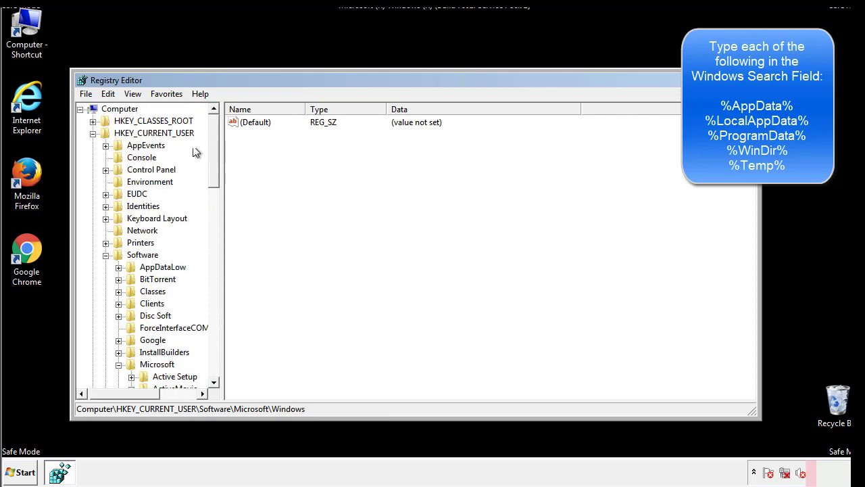
pyautogui.click(112, 94)
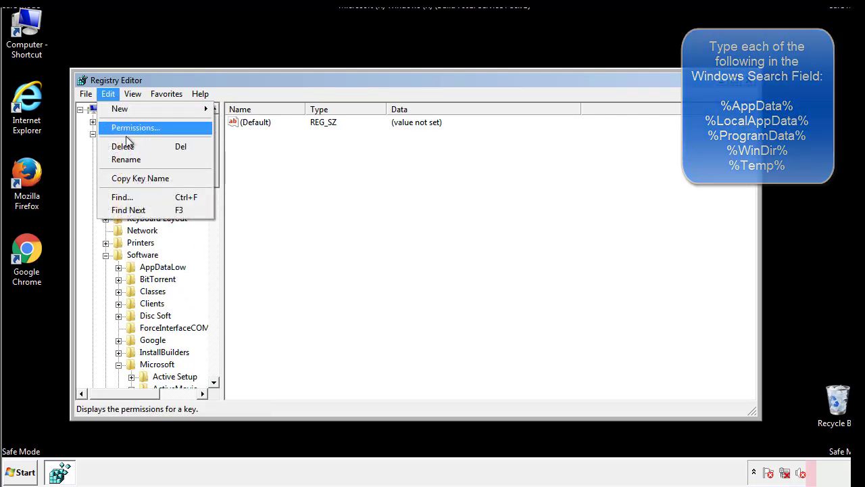
pyautogui.click(121, 197)
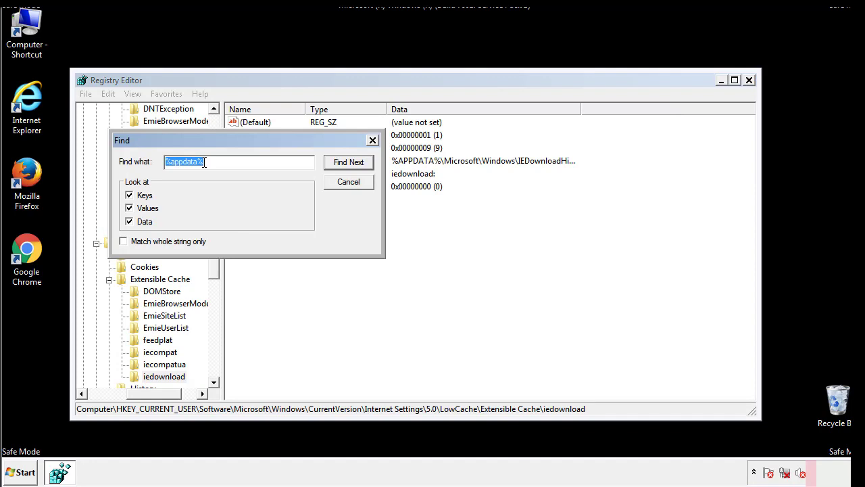
pyautogui.write('%temp%')
pyautogui.press('Return')
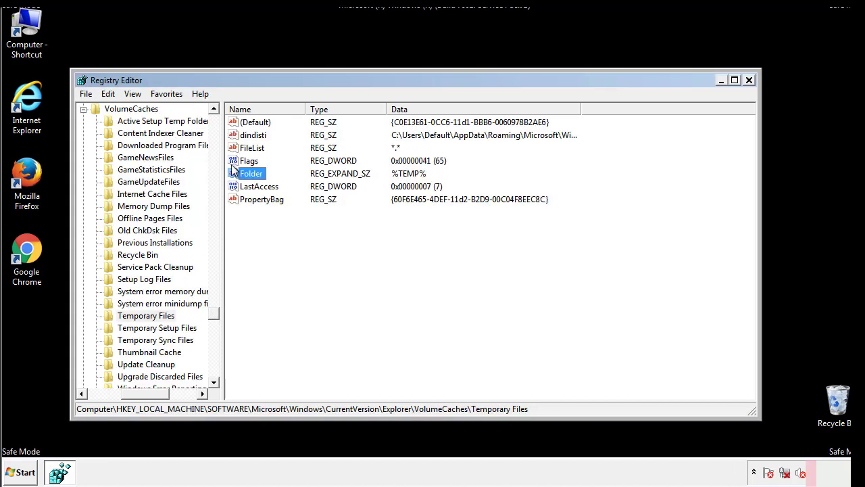
# Step: Delete every value in VolumeCaches\Temporary Files, including dindisti, leaving only (Default)
pyautogui.click(351, 232)
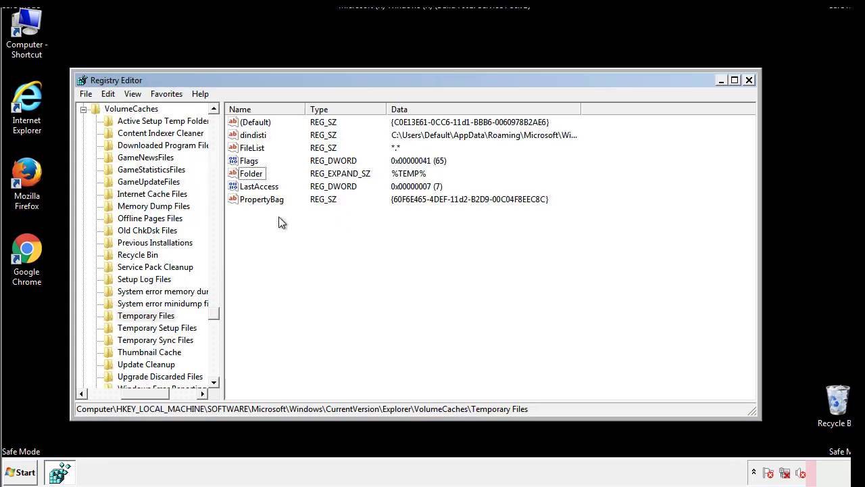
pyautogui.moveTo(277, 216); pyautogui.dragTo(245, 125)
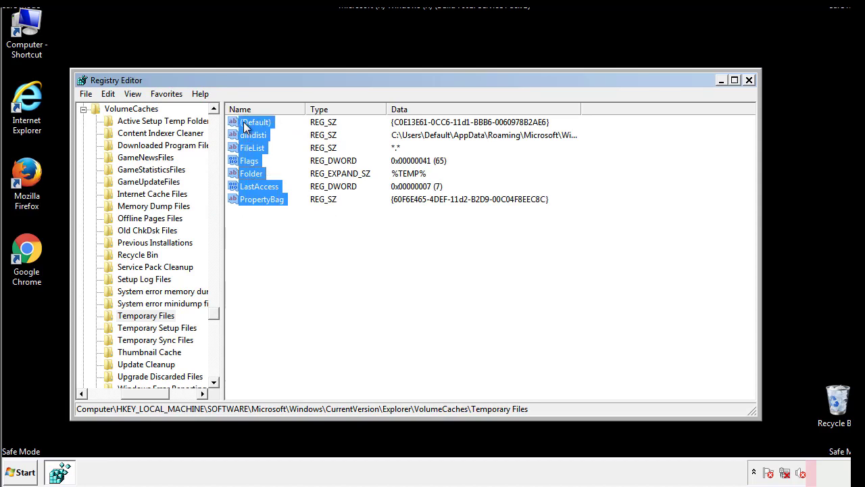
pyautogui.rightClick(246, 127)
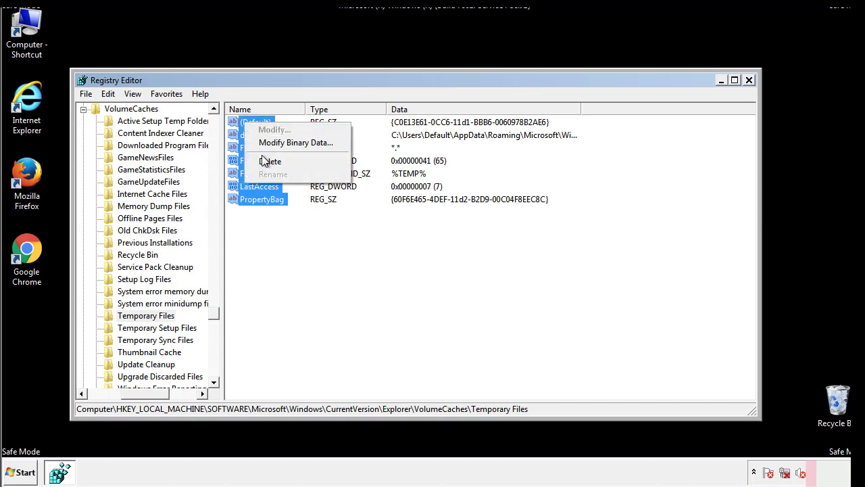
pyautogui.click(265, 162)
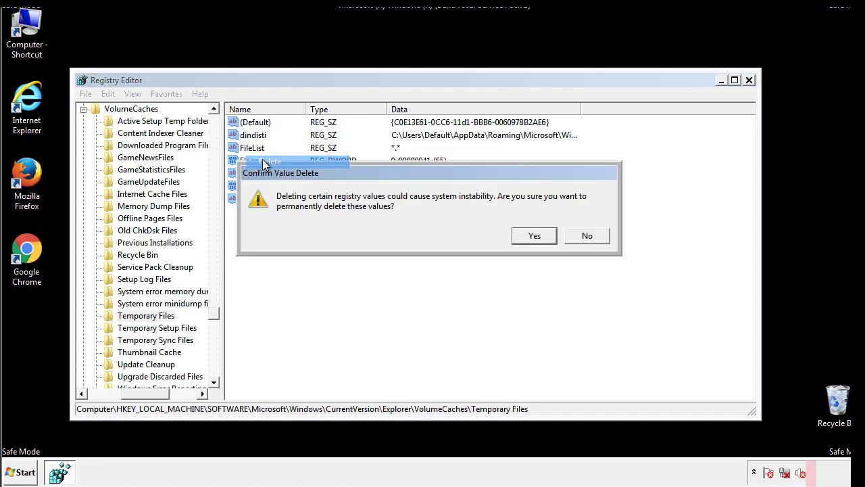
pyautogui.click(542, 236)
pyautogui.click(299, 162)
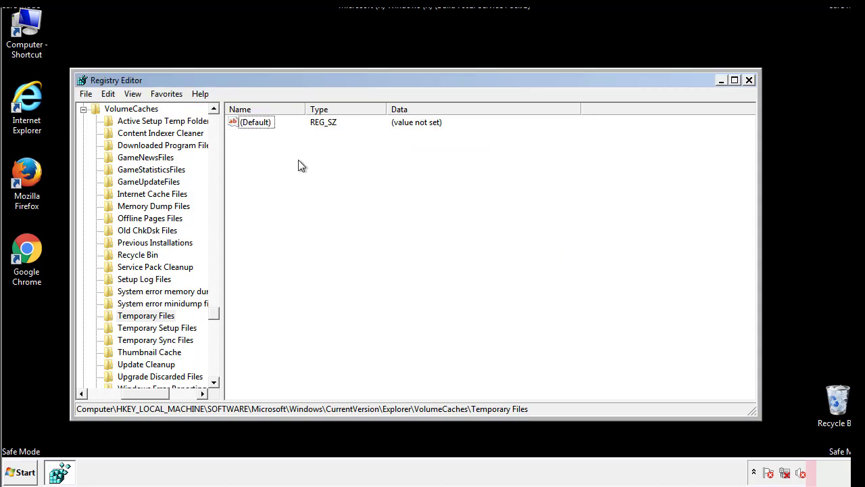
# Step: Close Registry Editor and launch msconfig from the Start search
pyautogui.click(749, 81)
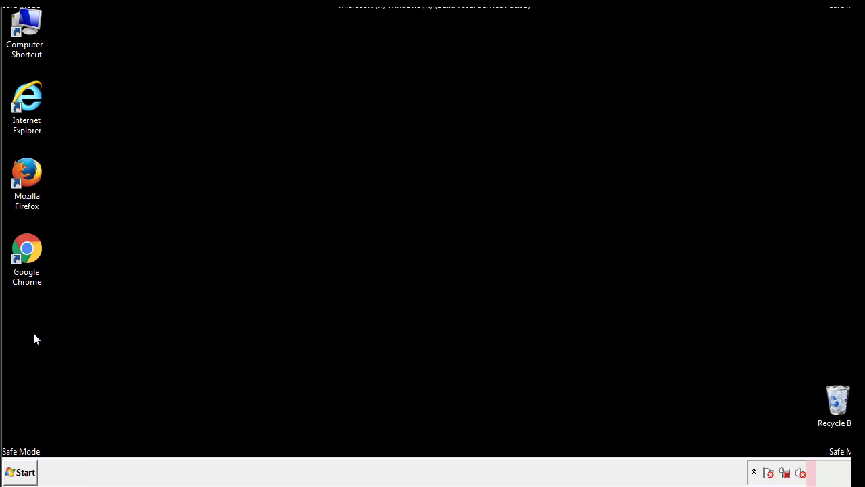
pyautogui.click(16, 472)
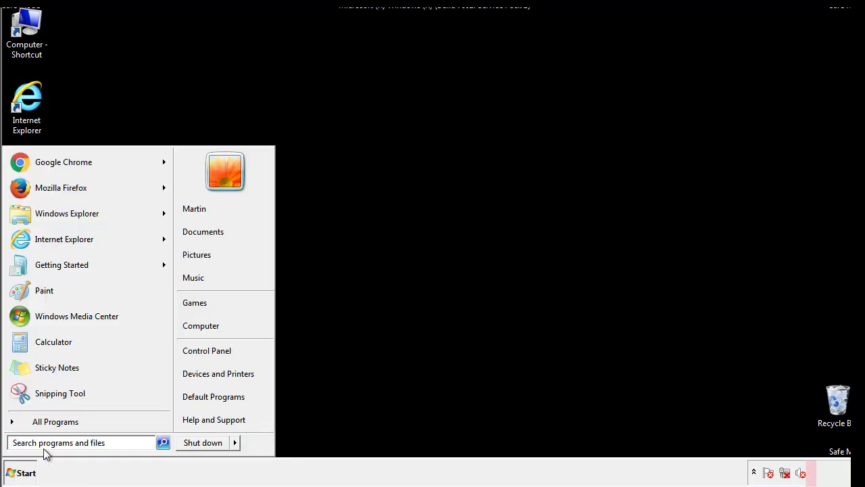
pyautogui.write('mscon')
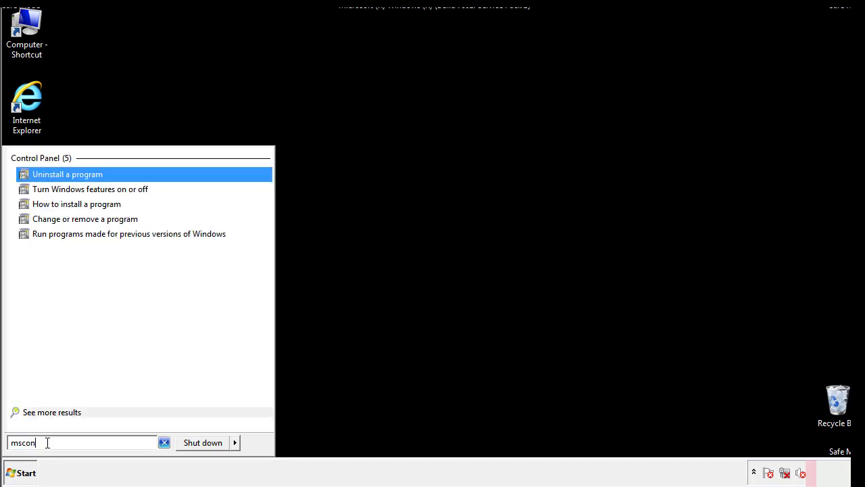
pyautogui.write('fgi')
pyautogui.press('BackSpace')
pyautogui.press('BackSpace')
pyautogui.write('ig')
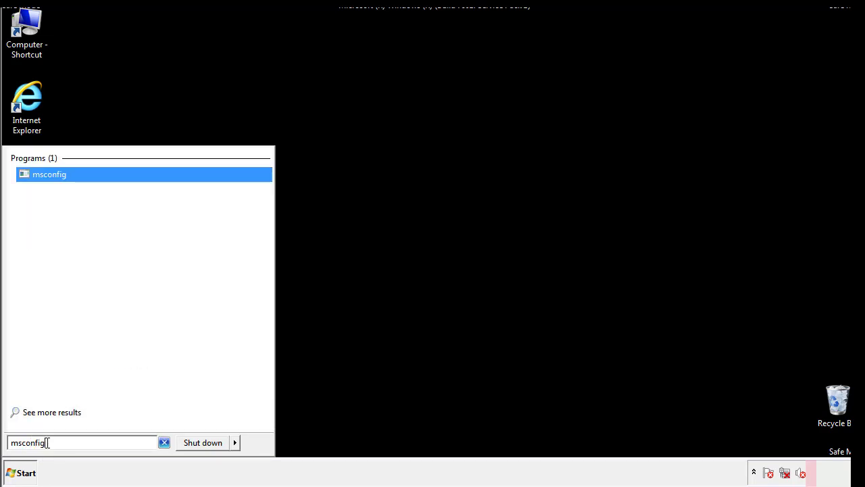
pyautogui.press('Return')
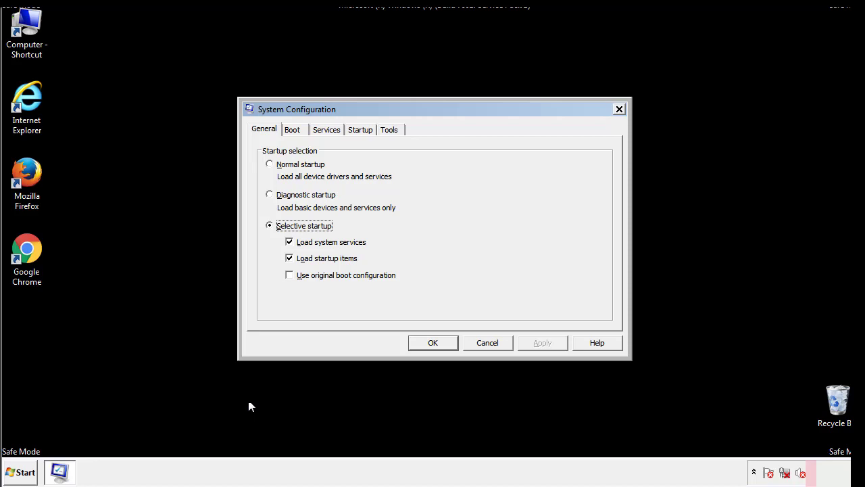
# Step: Uncheck Safe boot on the Boot tab, apply, close with OK and restart now
pyautogui.click(292, 129)
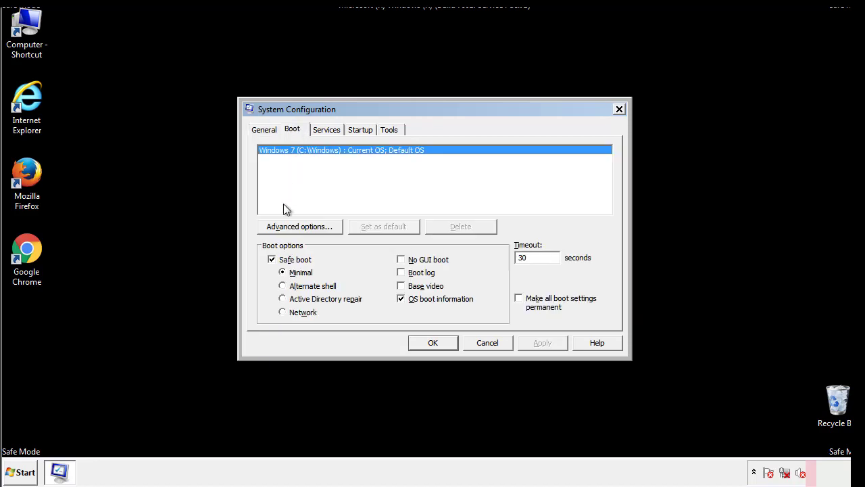
pyautogui.click(275, 261)
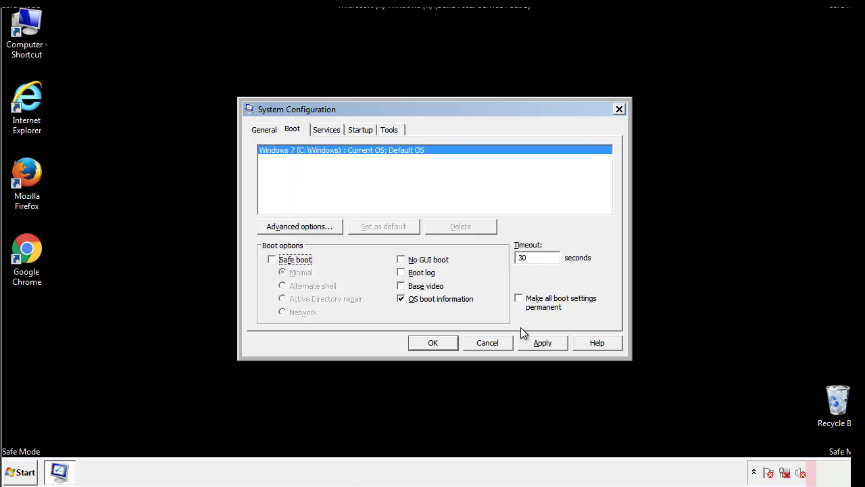
pyautogui.click(544, 343)
pyautogui.click(431, 343)
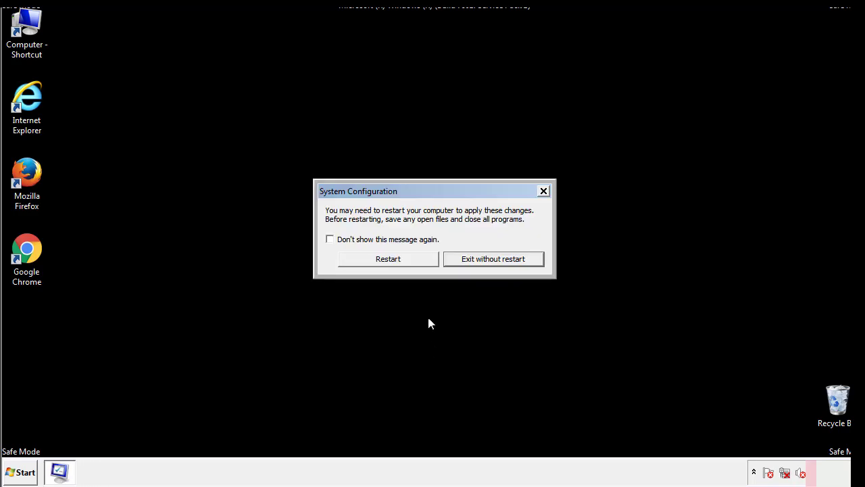
pyautogui.click(401, 269)
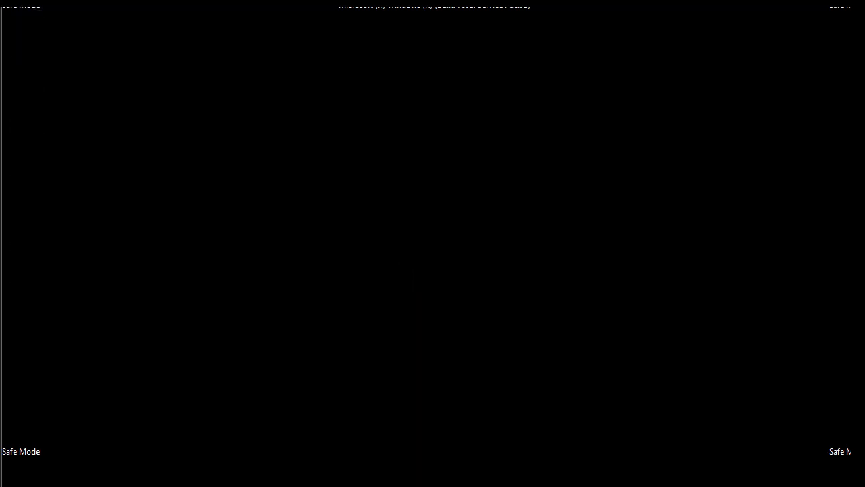